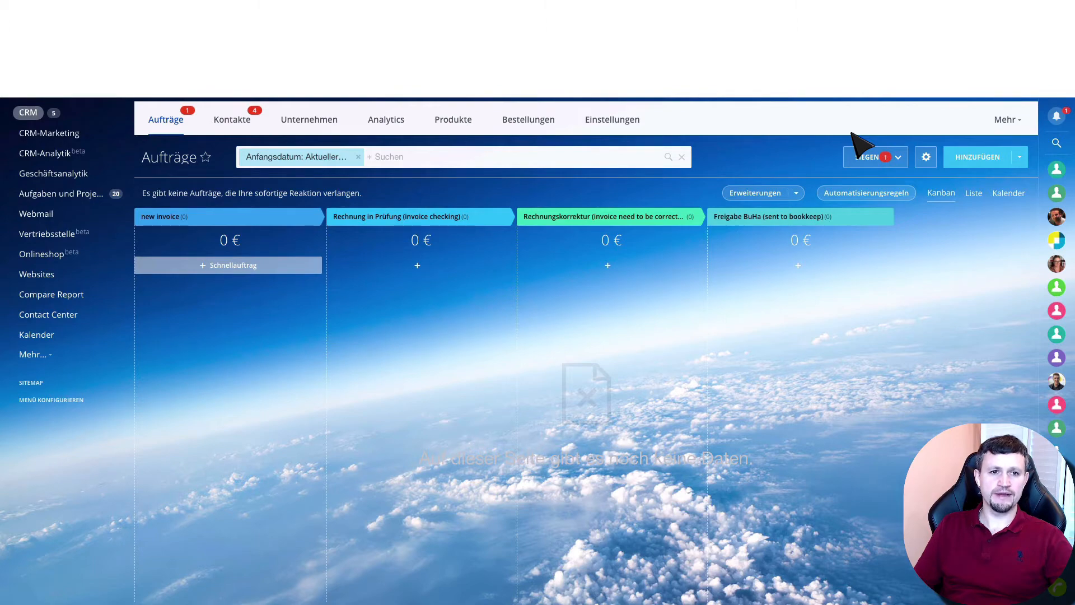
Switch to Yandex Mail and compose a new email with the recipient's address, the subject "test1" and the message "test2"
key(ctrl+Tab)
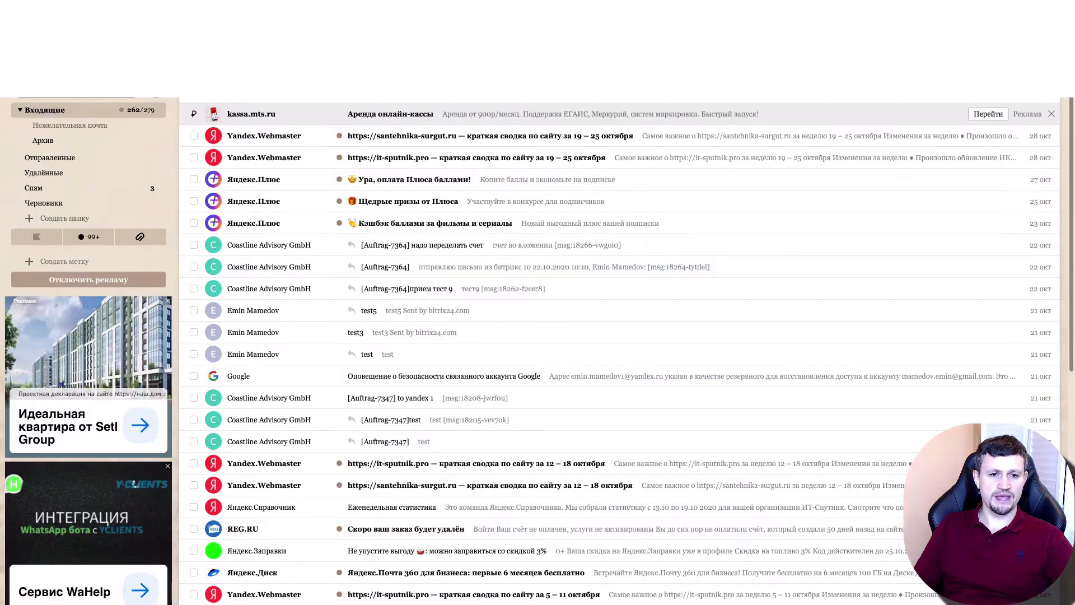
click(71, 99)
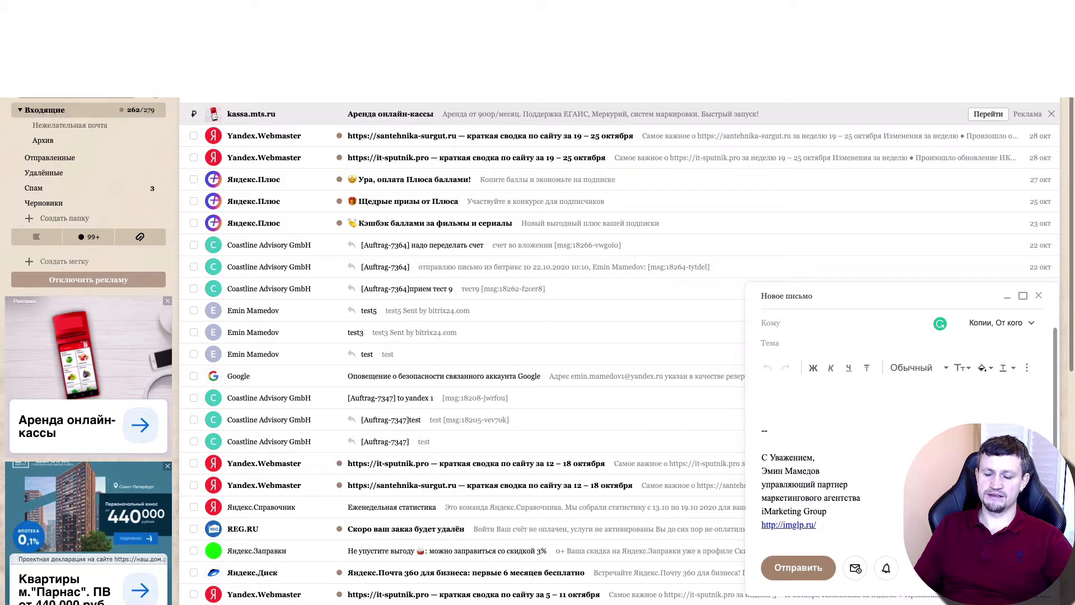
click(816, 324)
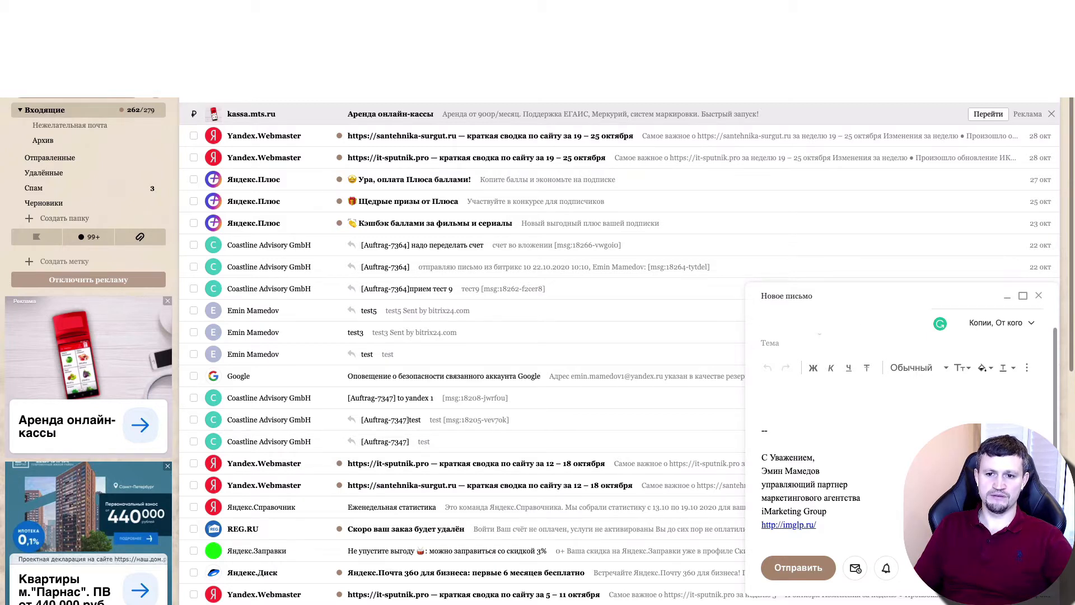
click(813, 342)
text(test1)
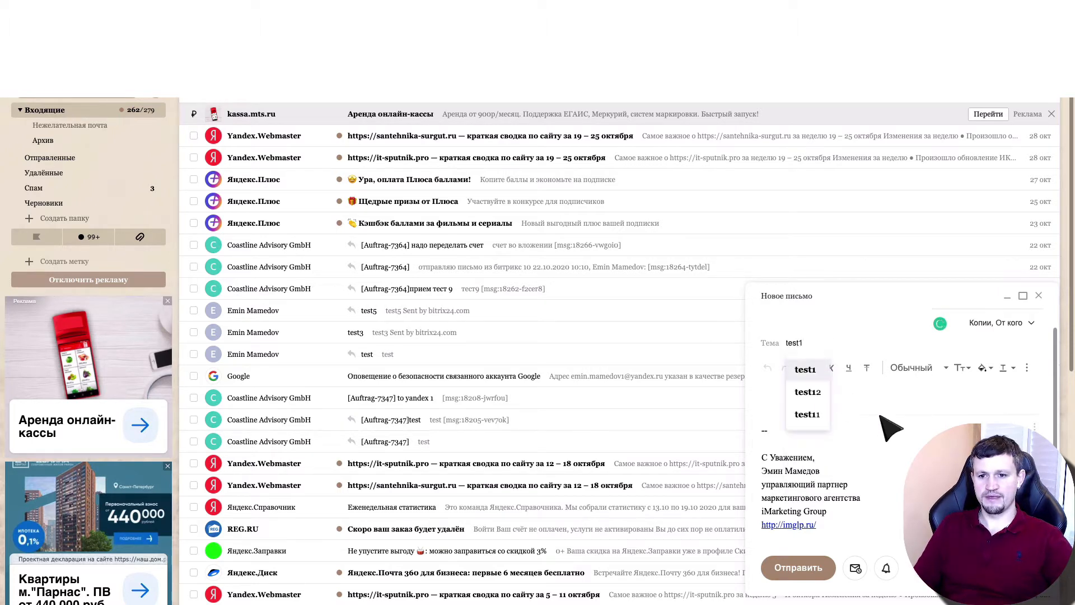
key(Tab)
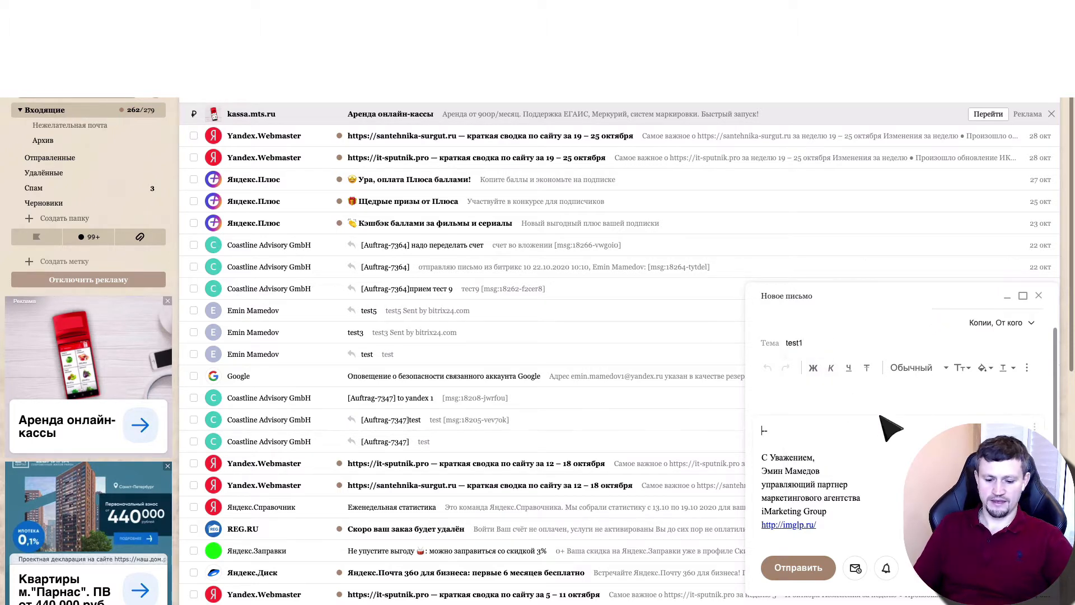
text(test2)
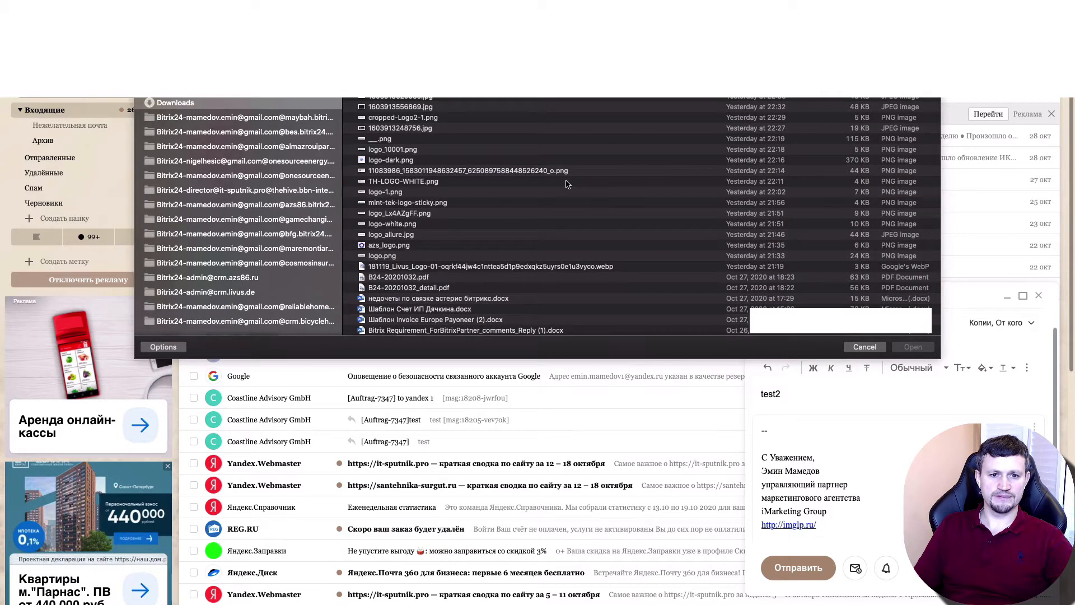
Send the email with B24-20201032.pdf attached and return to the inbox
click(420, 280)
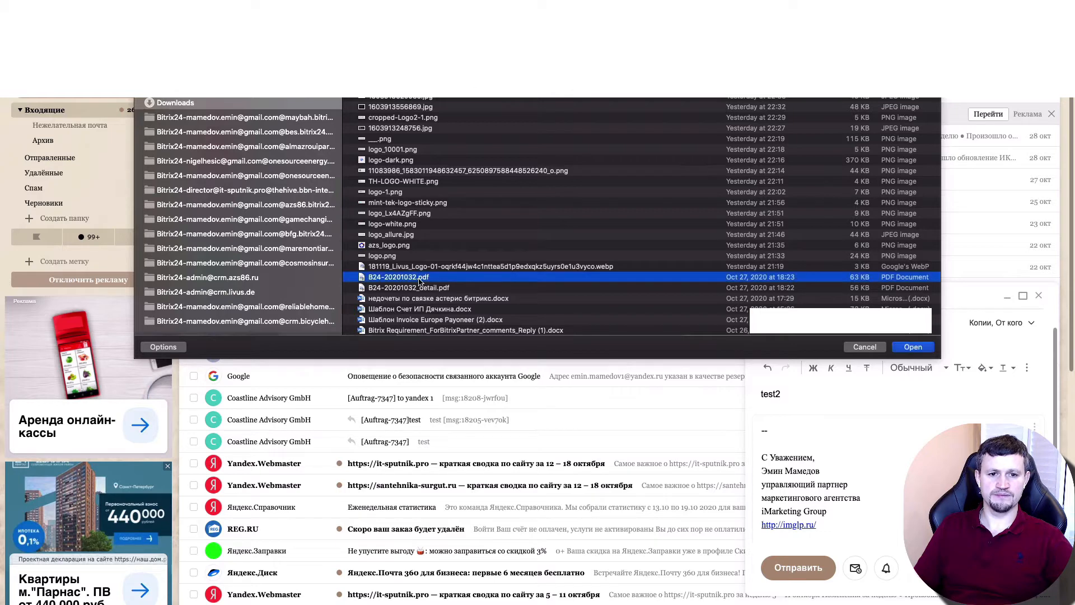
click(909, 347)
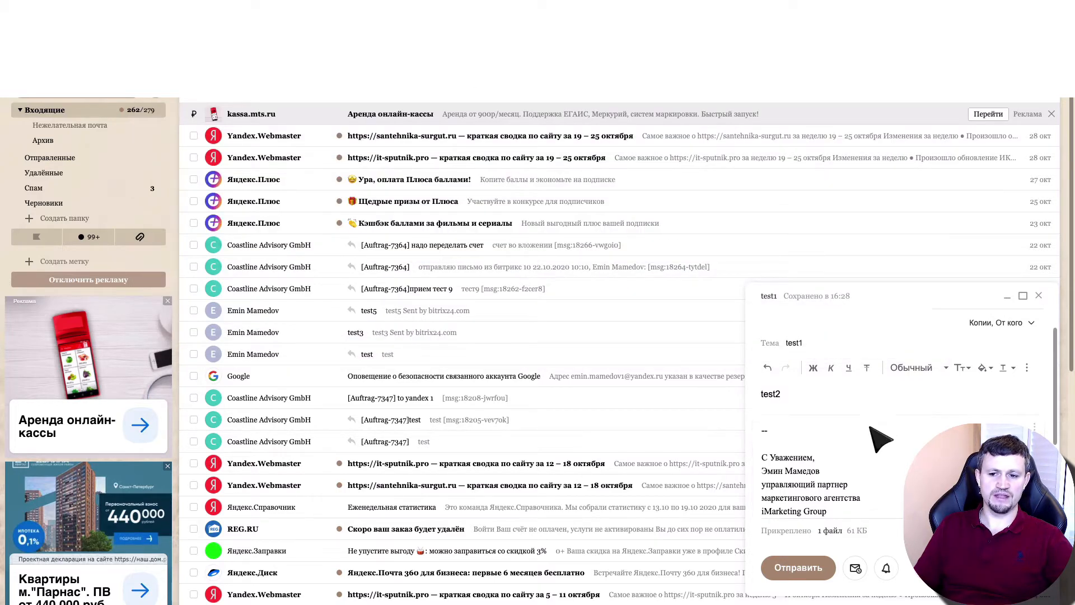
click(803, 574)
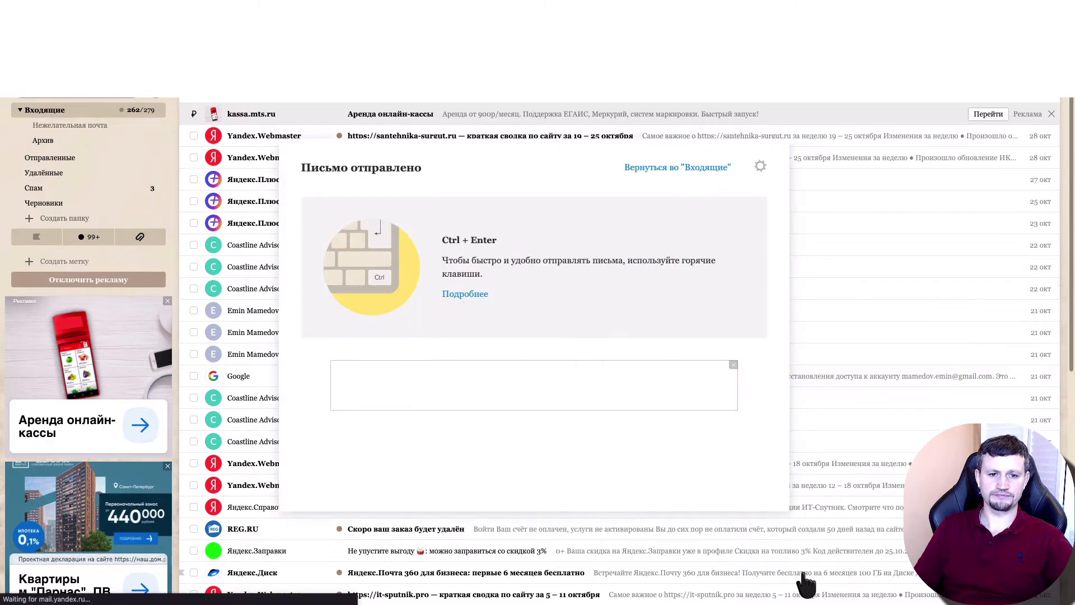
click(906, 218)
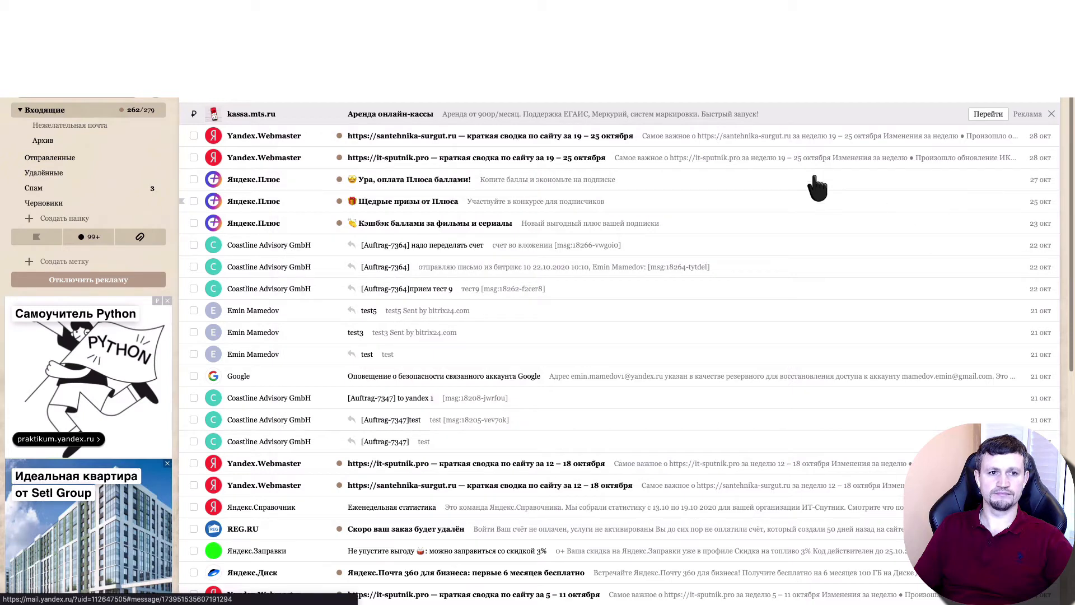
click(813, 200)
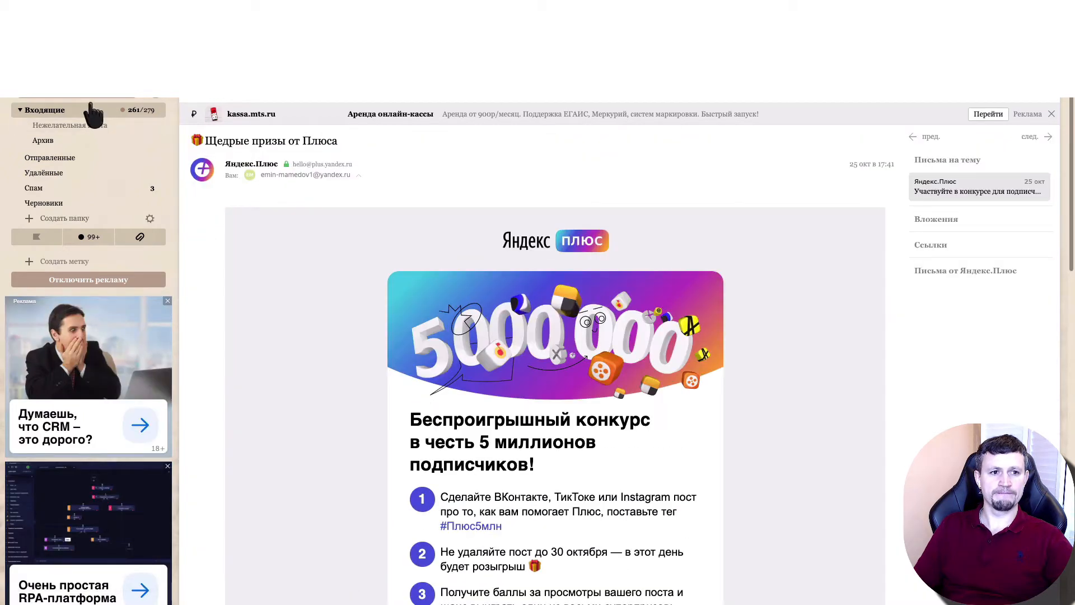
click(91, 109)
Switch to the Bitrix24 CRM, open the new deal in the "new invoice" stage and view its incoming email "test1"
key(ctrl+Tab)
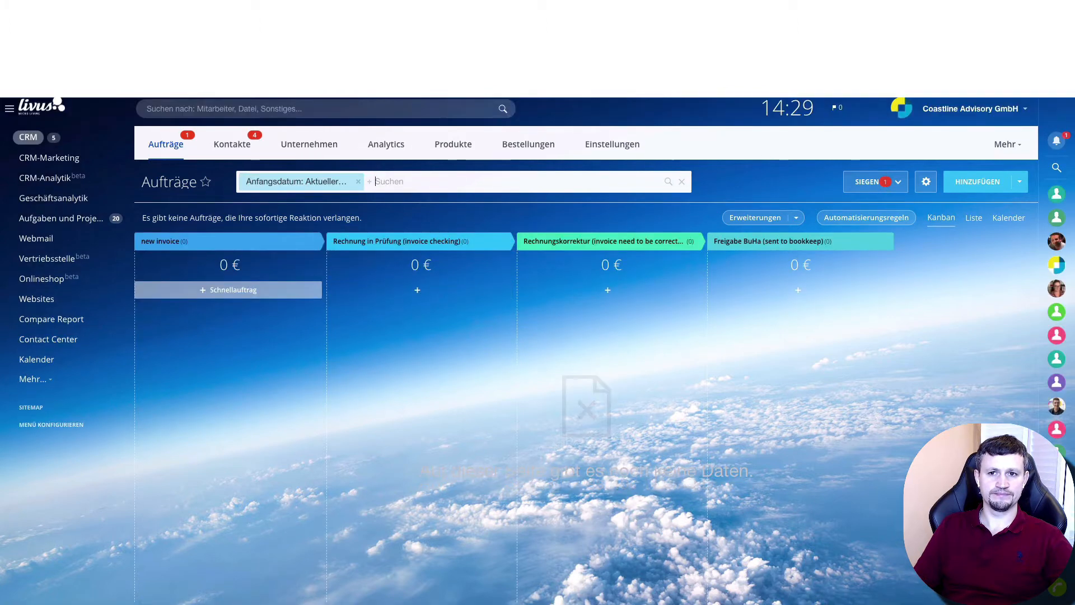
click(754, 6)
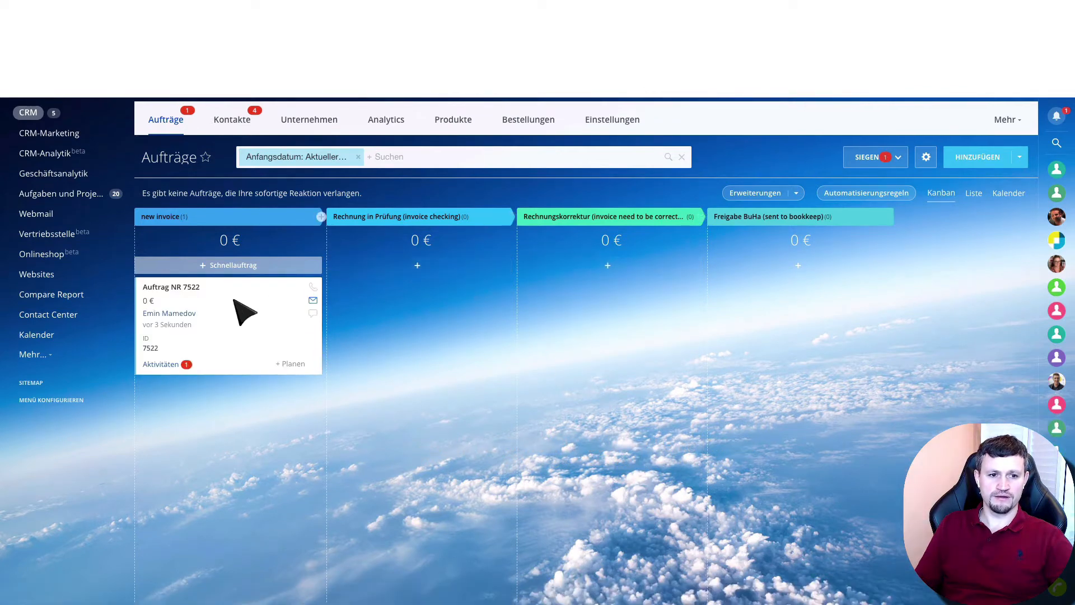
click(190, 287)
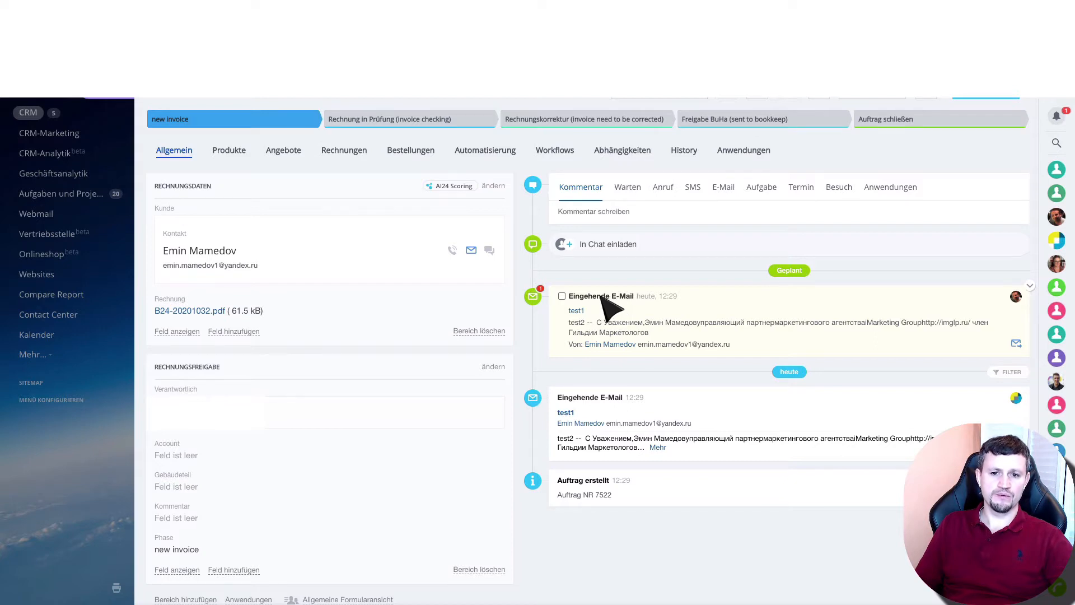
click(576, 312)
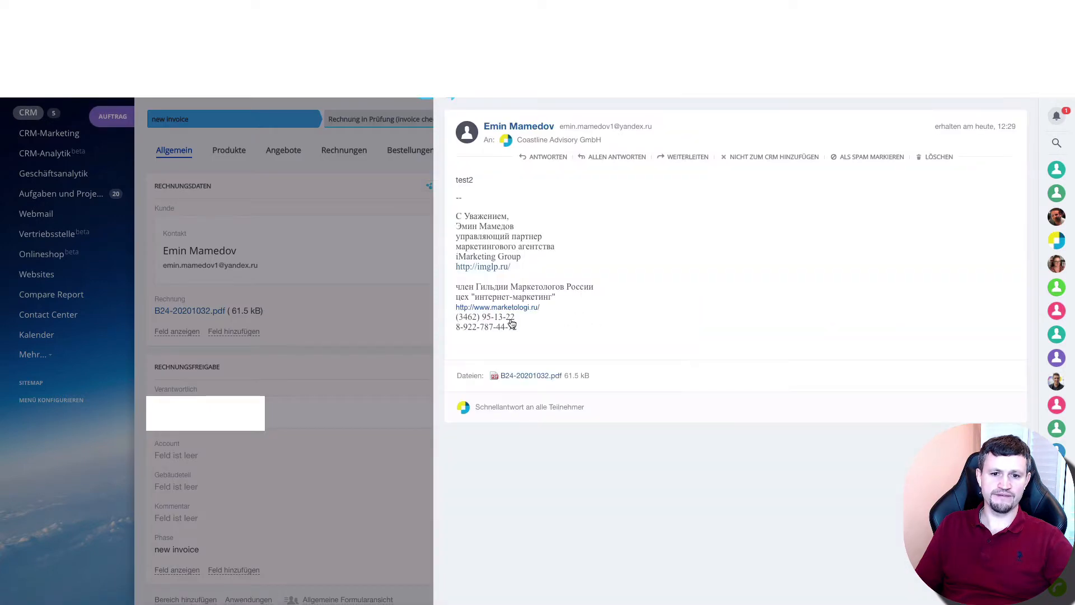
click(431, 96)
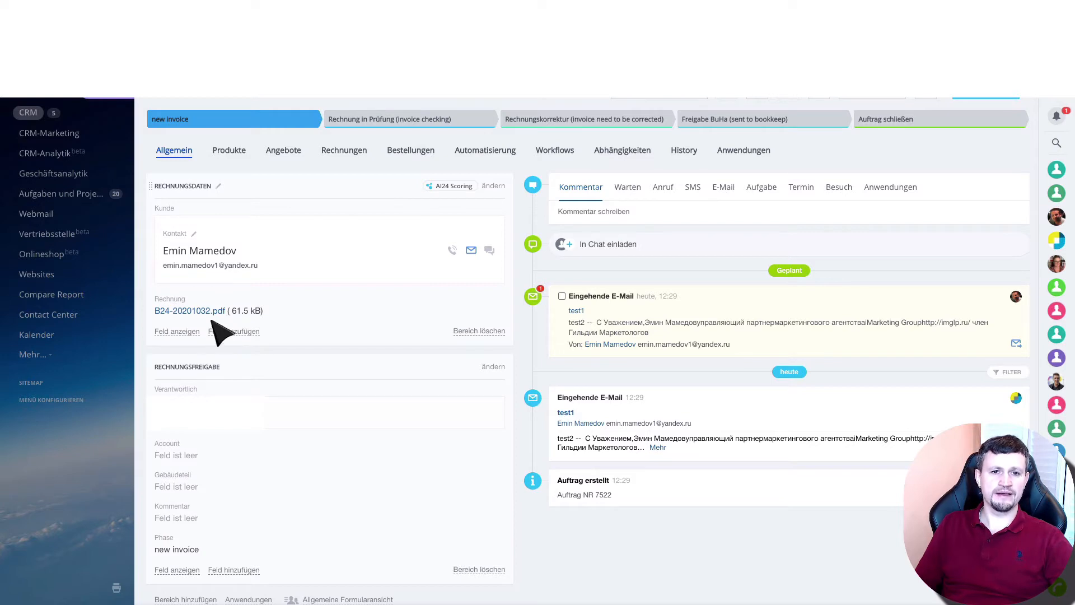
Move the deal to the stage "Rechnung in Prüfung (invoice checking)" and mark the incoming email activity as completed
click(396, 121)
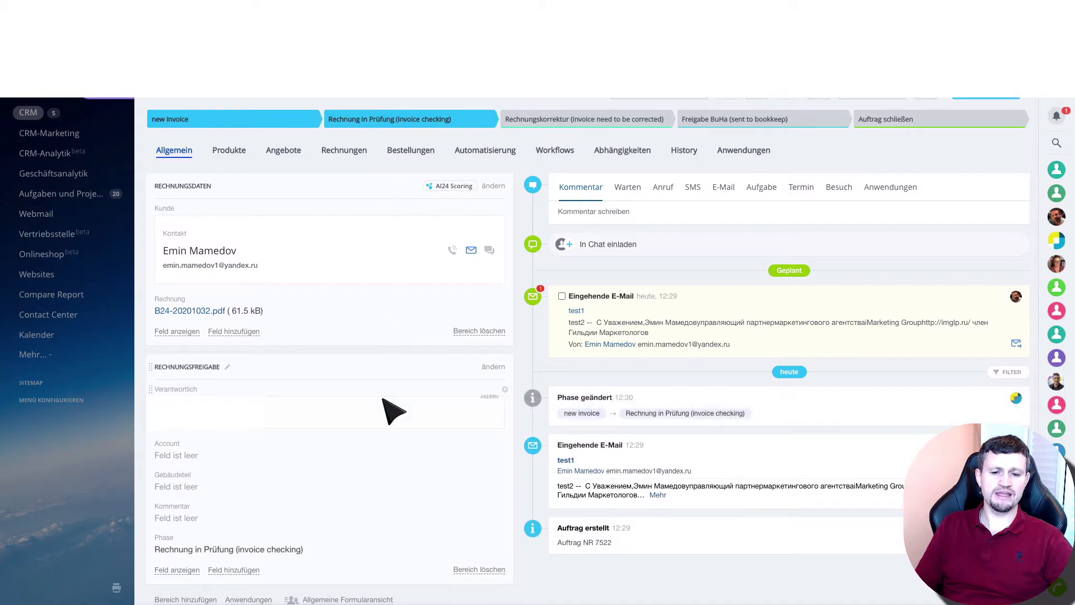
scroll(383, 398, down, 1)
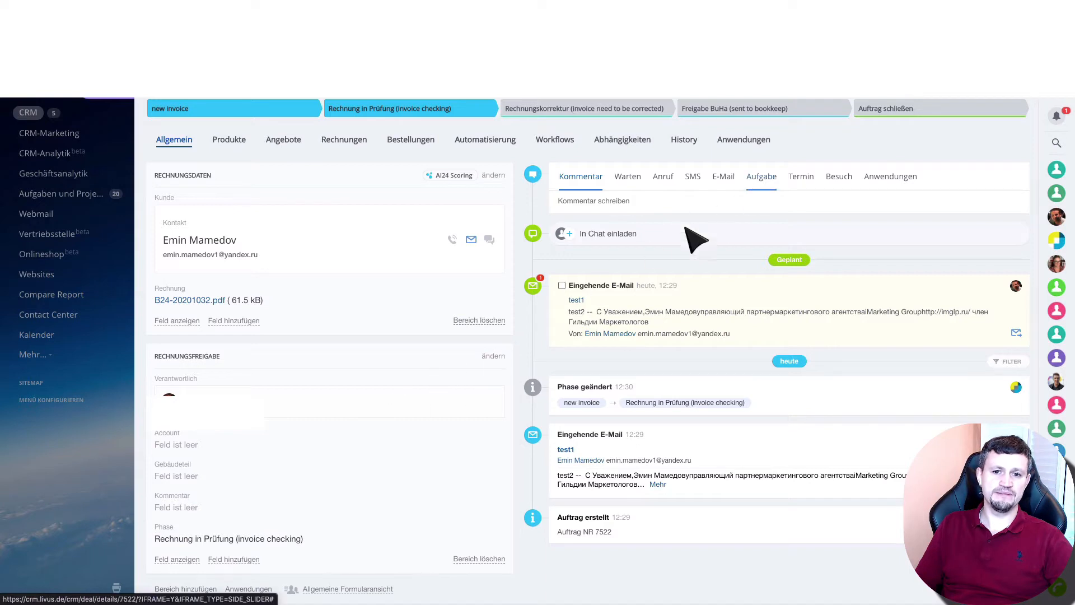
click(562, 285)
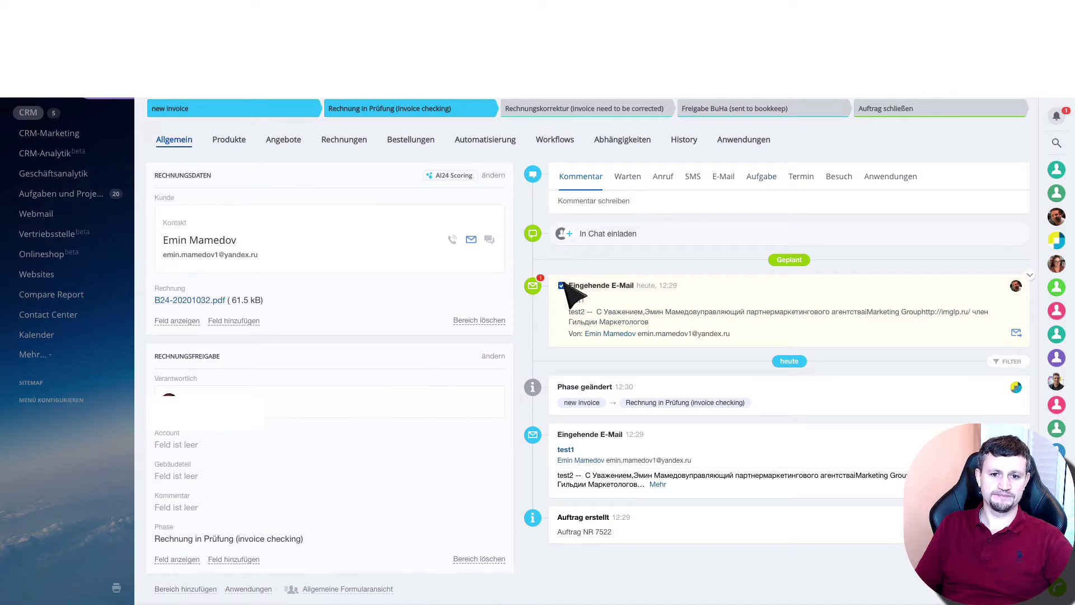
Send the deal's contact an email from the deal with the message "invoice need to corrected."
click(730, 186)
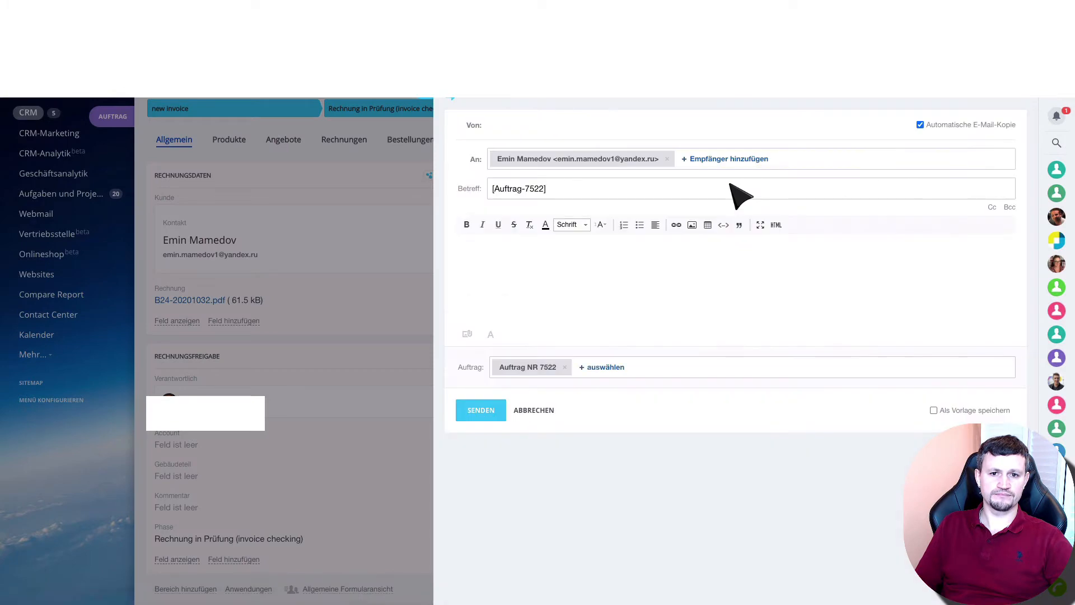
click(622, 256)
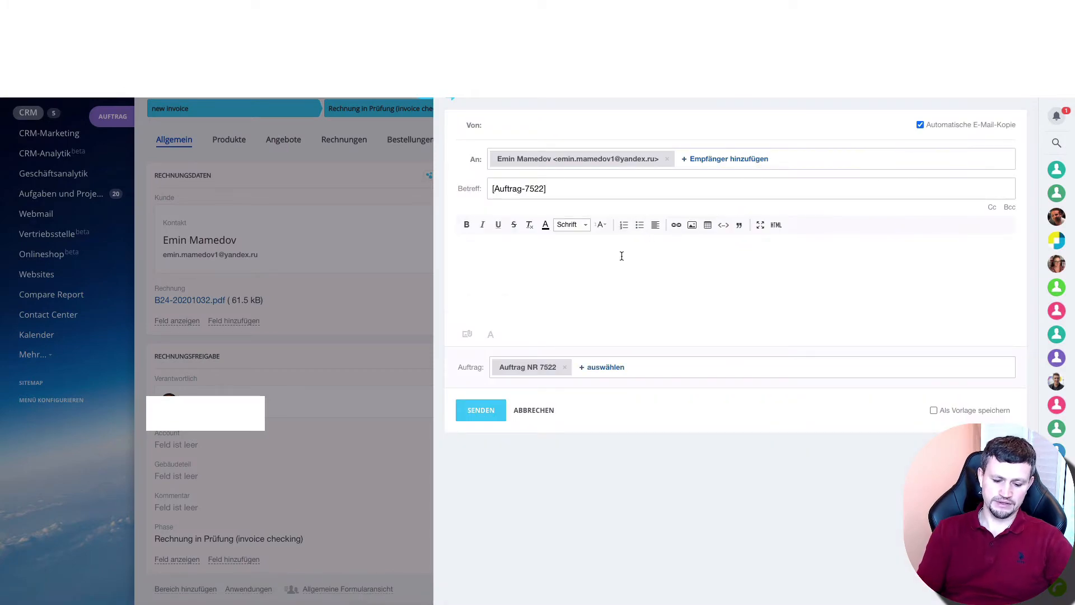
text(invoice ne)
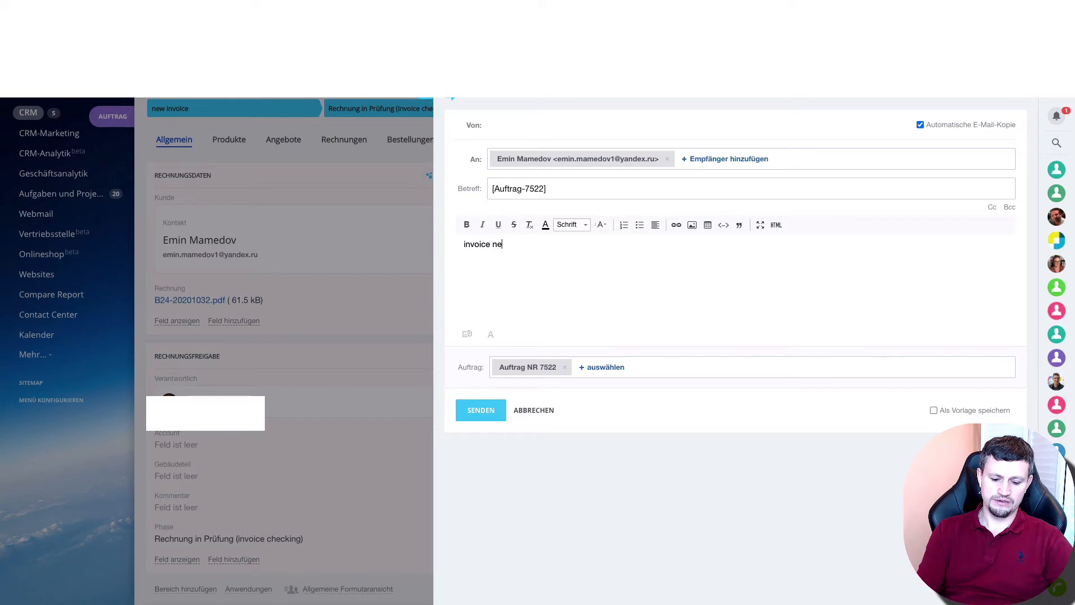
text(ed to corrcte)
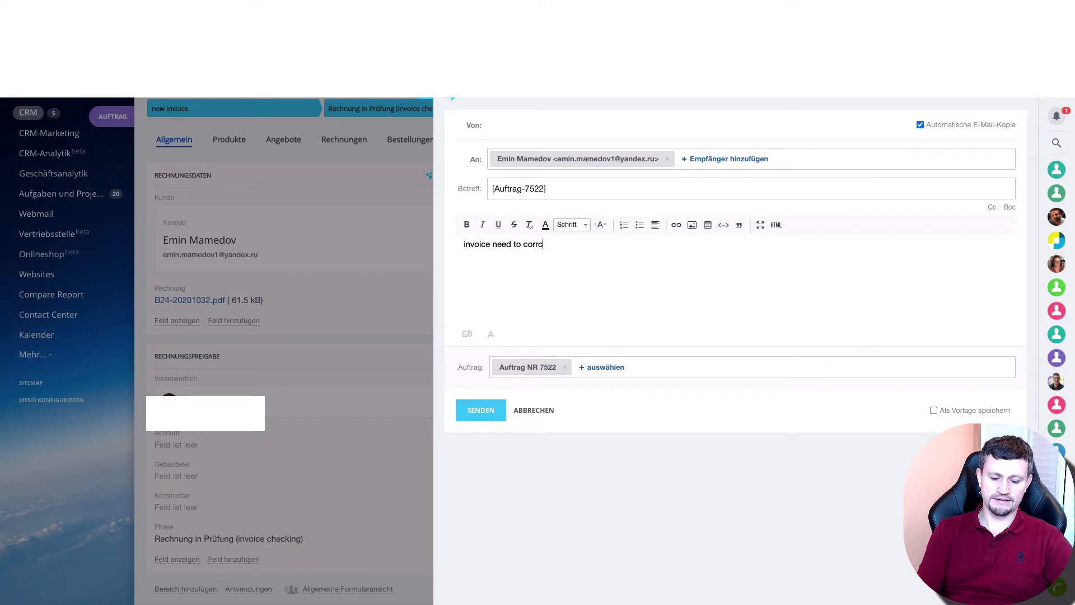
key(BackSpace)
key(BackSpace)
key(BackSpace)
text(ected)
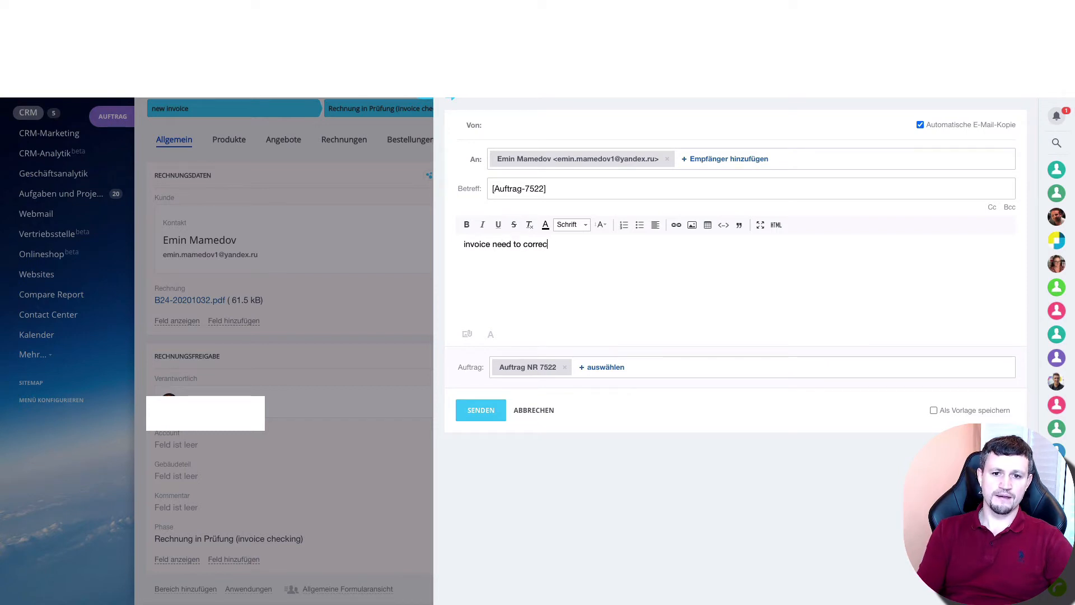
text(.)
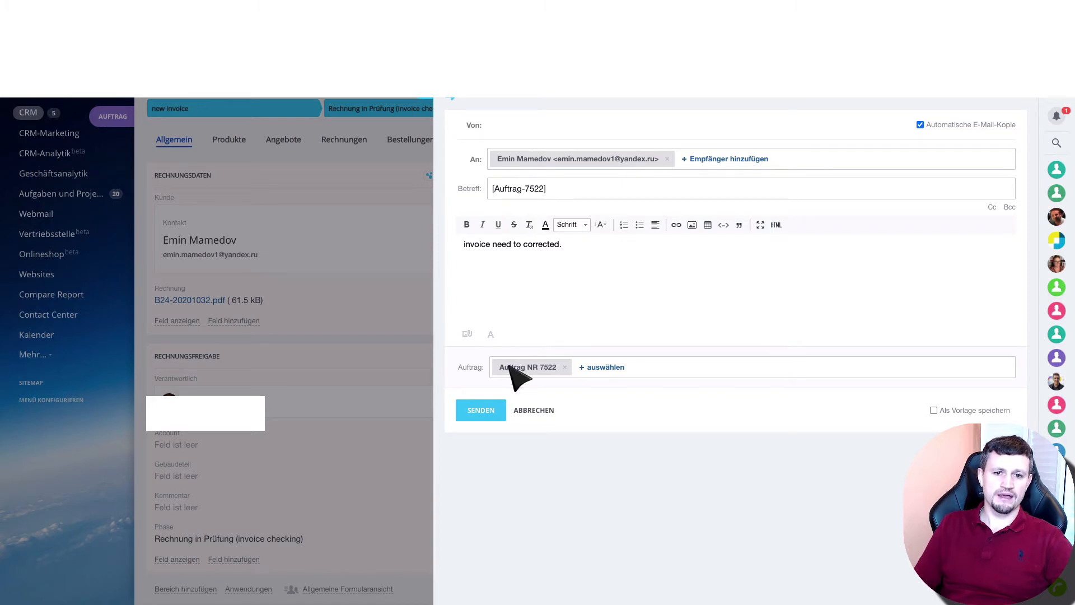
click(484, 414)
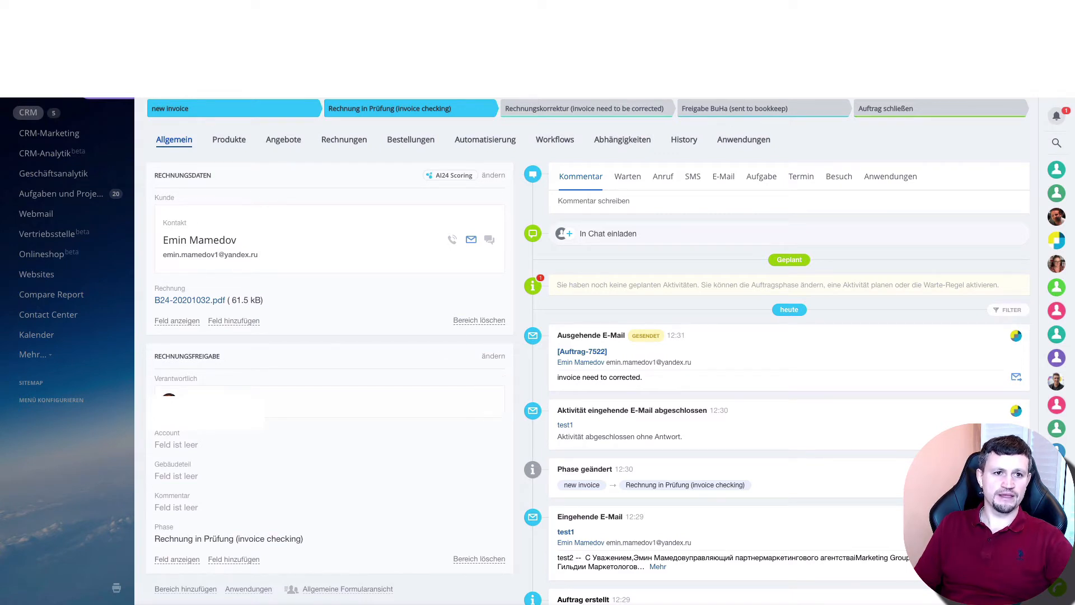
Switch to Yandex Mail, open the new email from Coastline Advisory GmbH and read its message
key(ctrl+Tab)
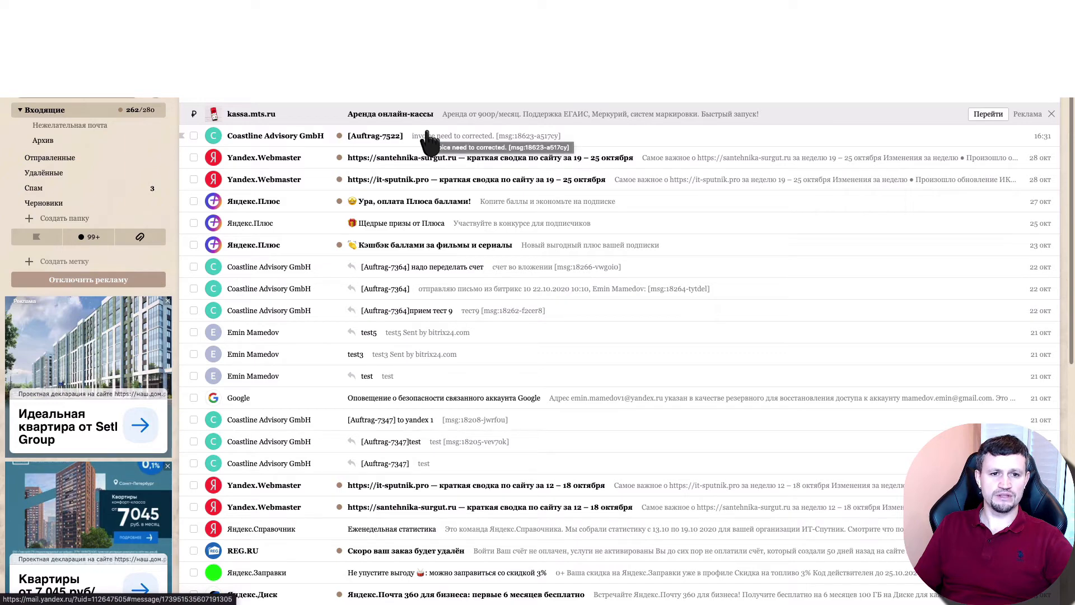
click(428, 140)
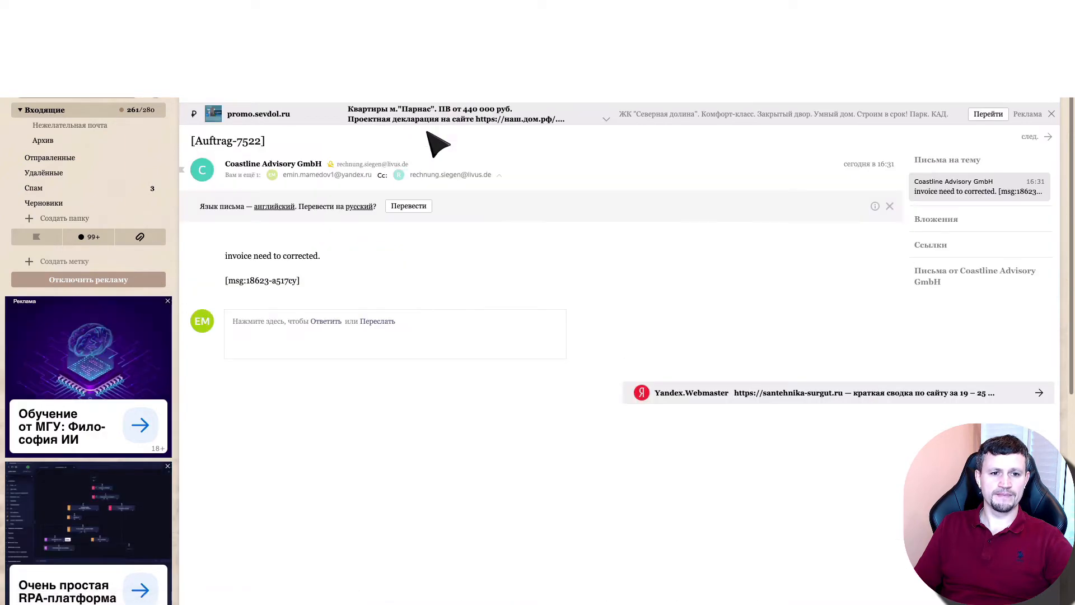
drag(221, 258, 331, 256)
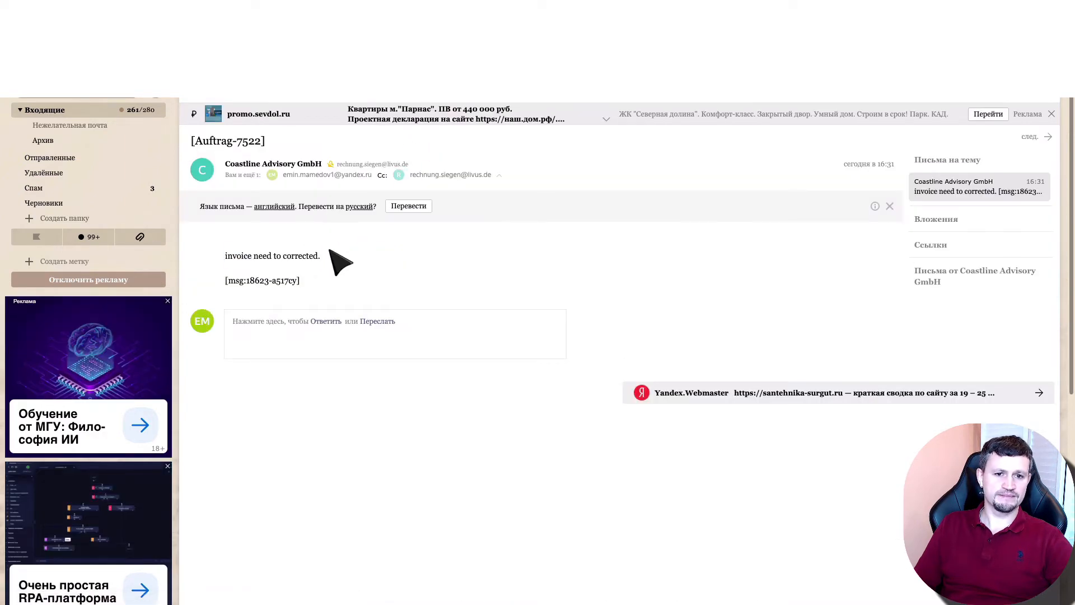
Reply to the email with "everything is correct", using the suggested spelling for the first word, and send it
click(323, 325)
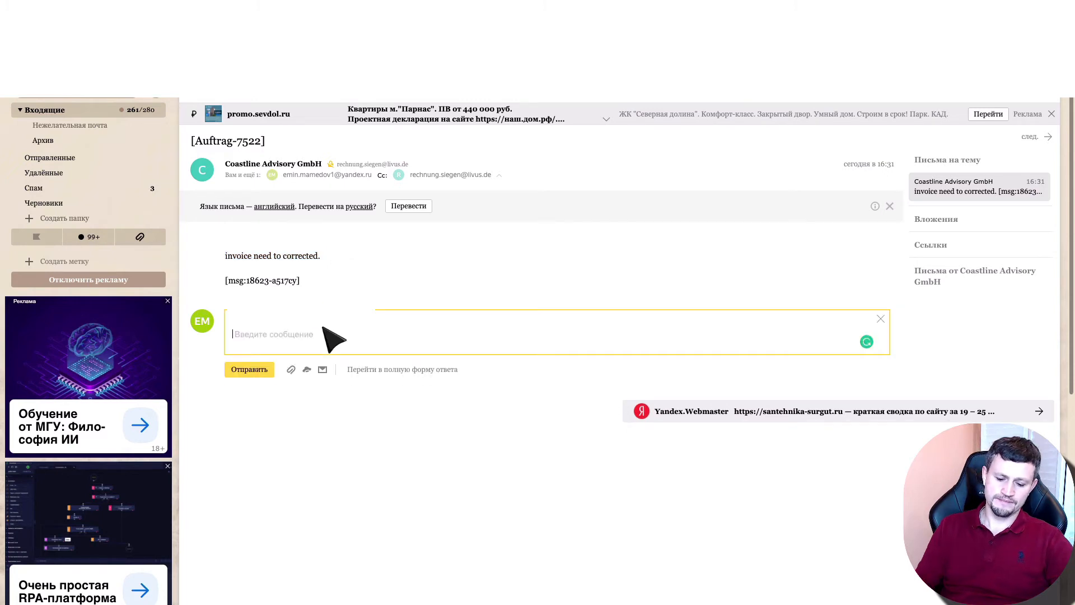
text(everuyt)
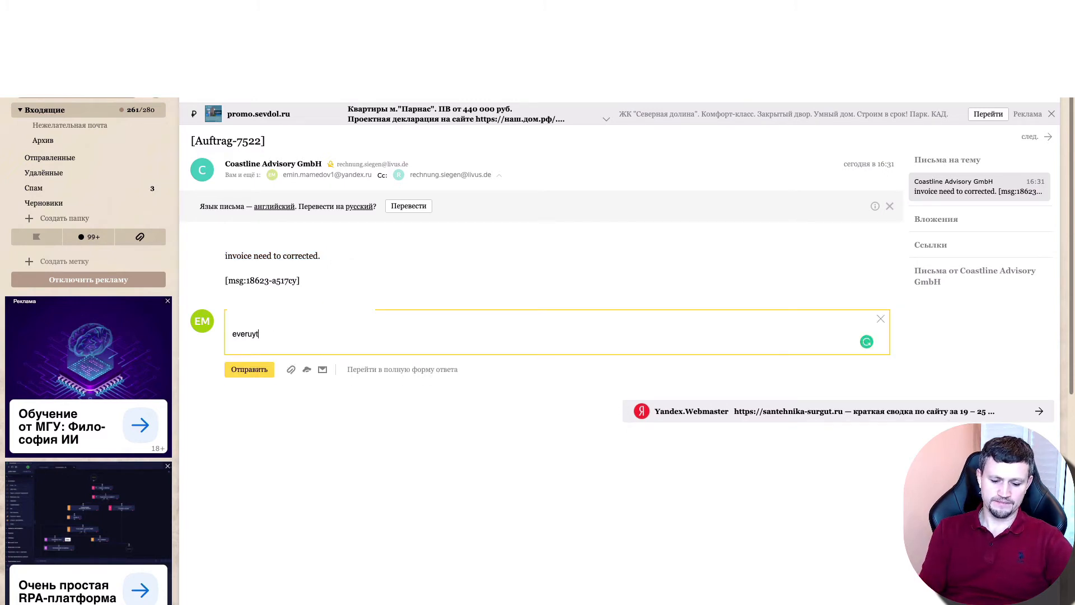
text(hing i)
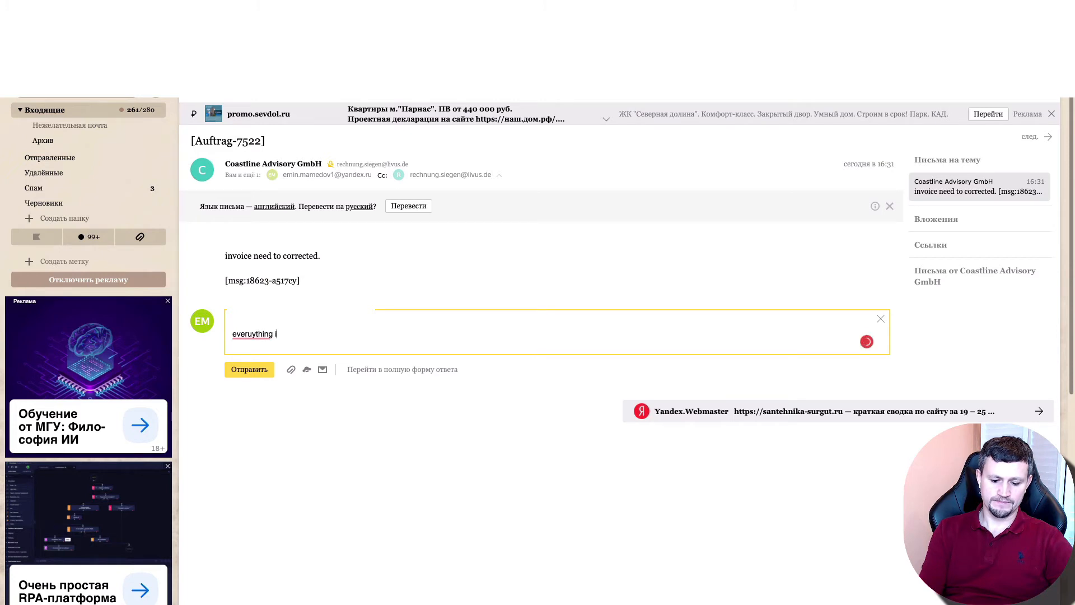
text(s correct)
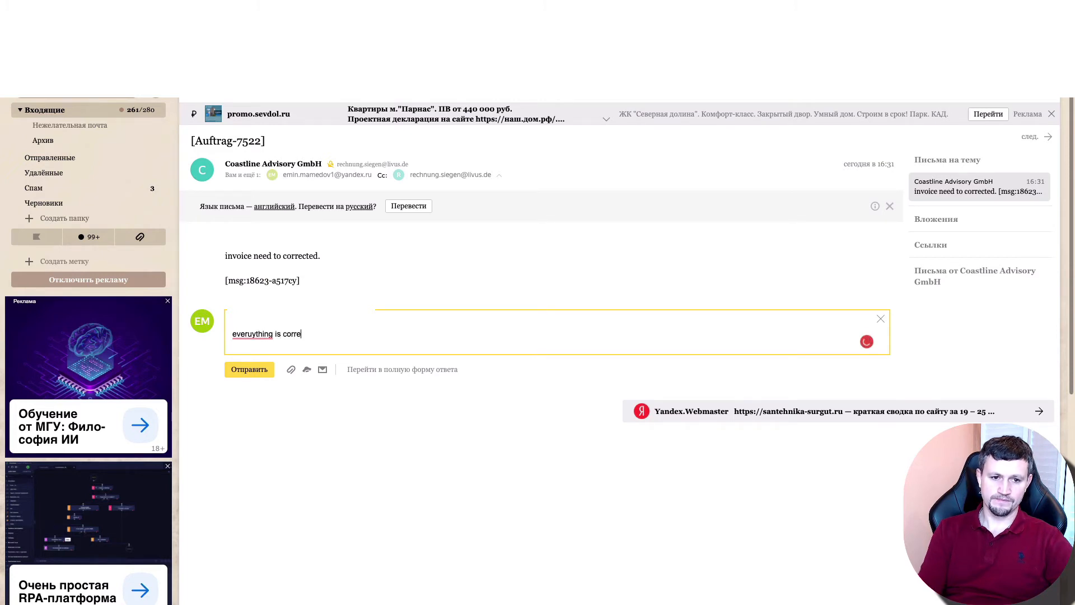
mouse_move(257, 335)
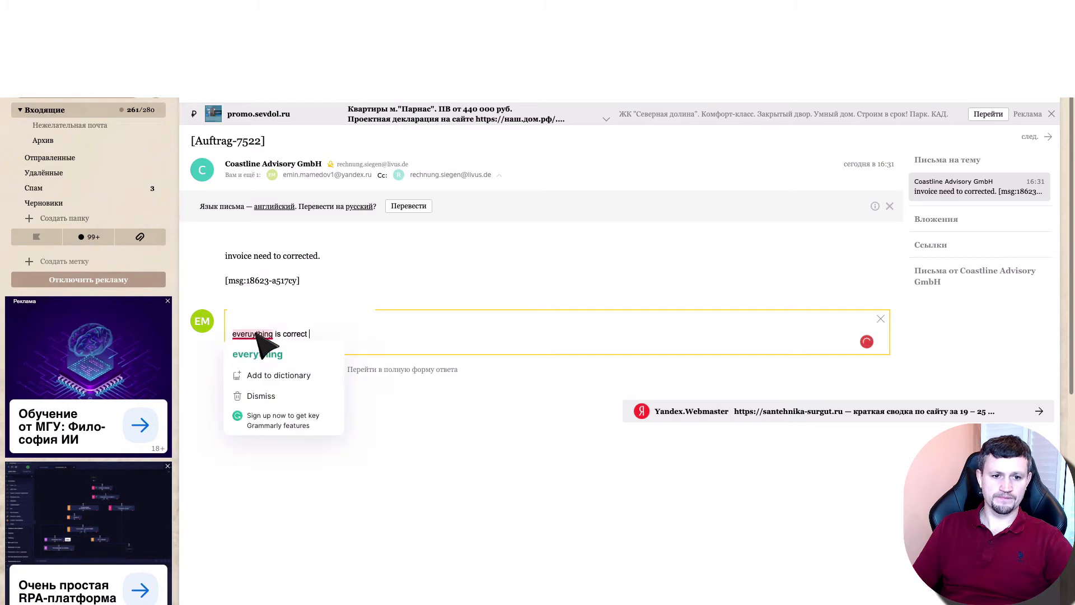
click(262, 353)
click(253, 371)
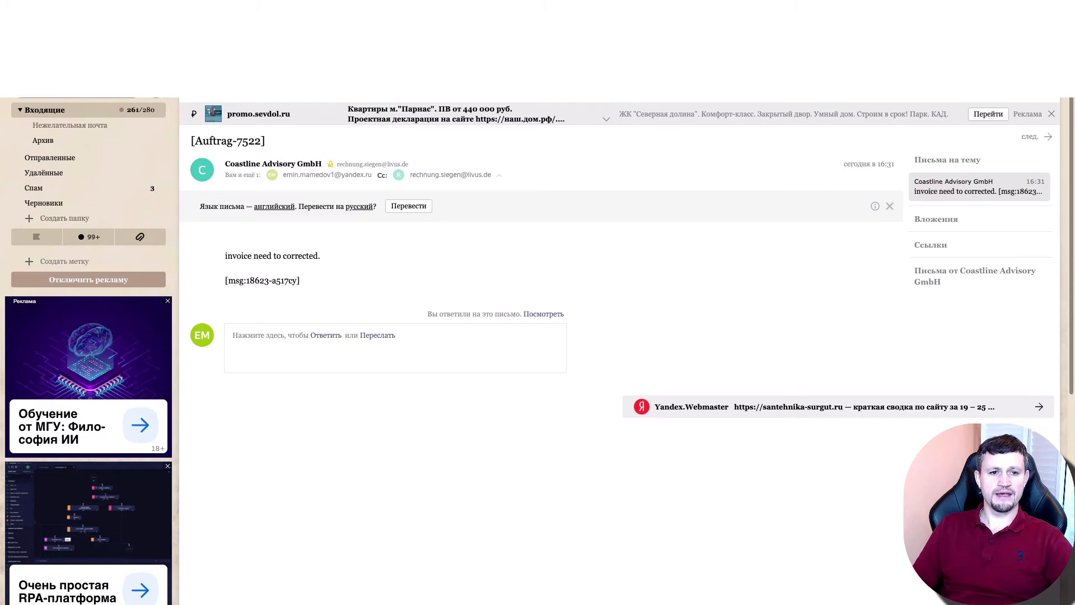
Switch back to Bitrix24, refresh the CRM data and reopen the deal in the stage "Rechnung in Prüfung (invoice checking)"
click(210, 11)
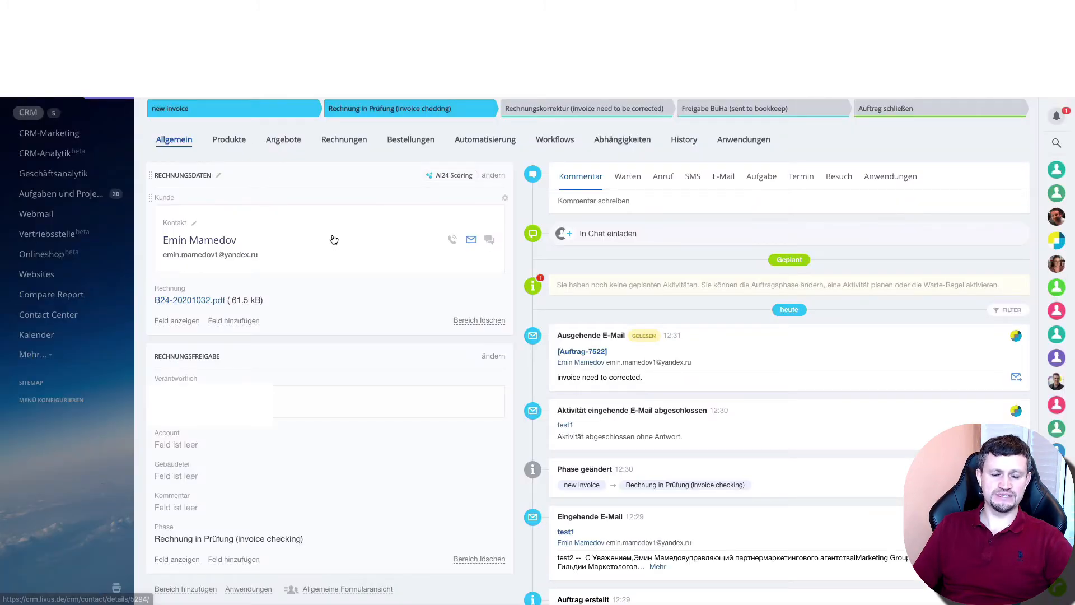
key(super+r)
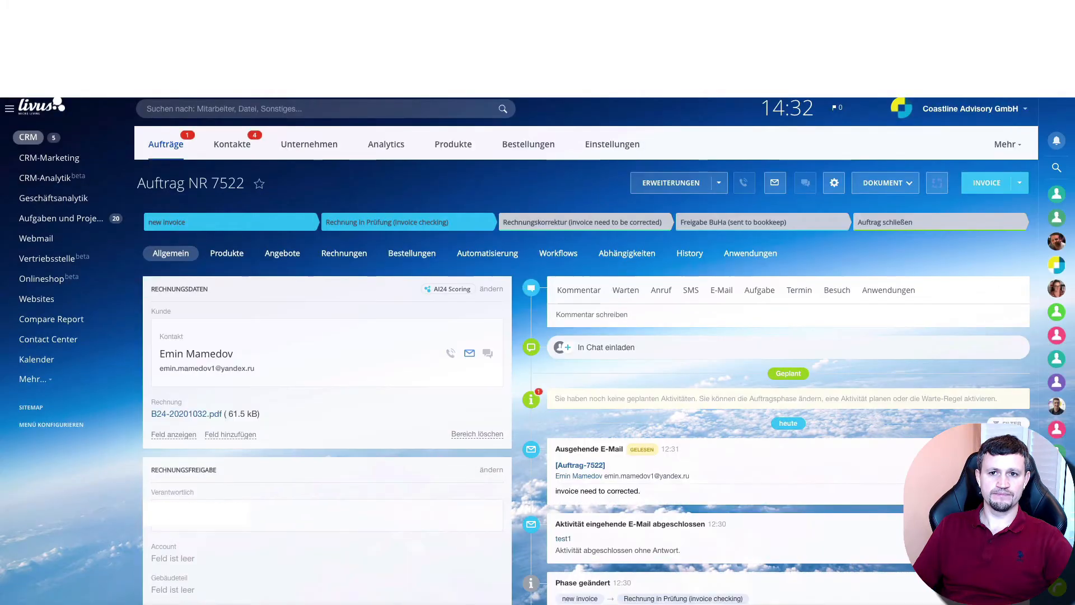
click(754, 6)
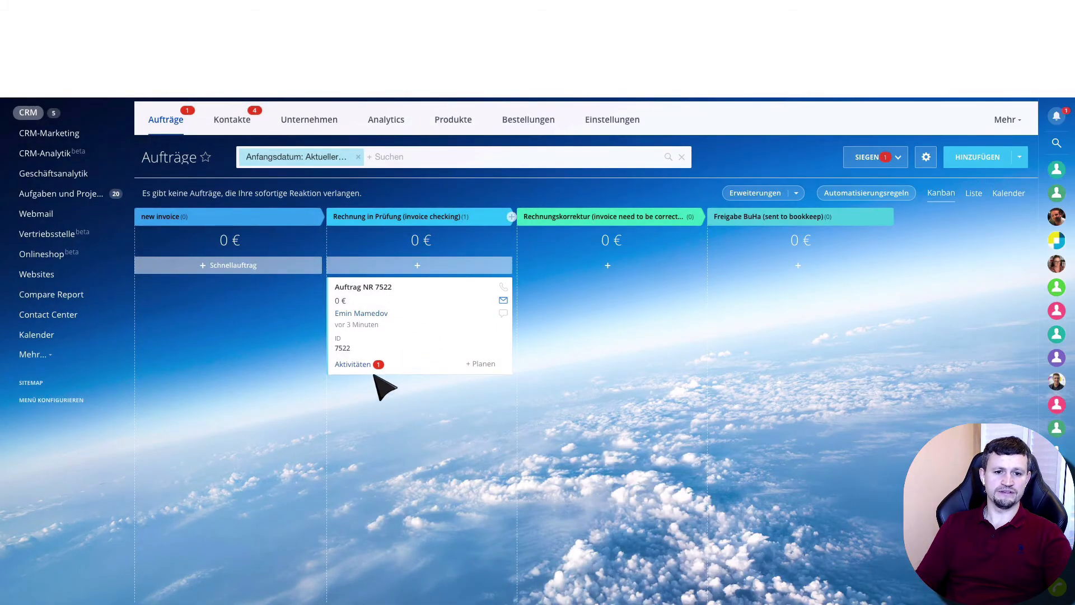
click(375, 292)
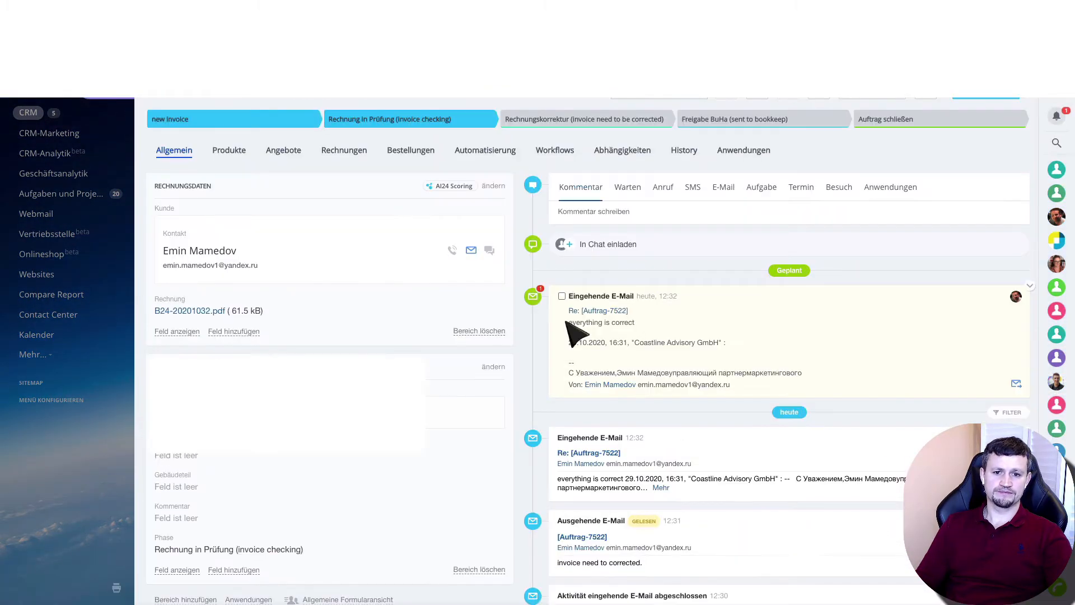
Mark the incoming reply as completed, move the deal to "Rechnungskorrektur (invoice need to be corrected)" and close the deal card
click(561, 296)
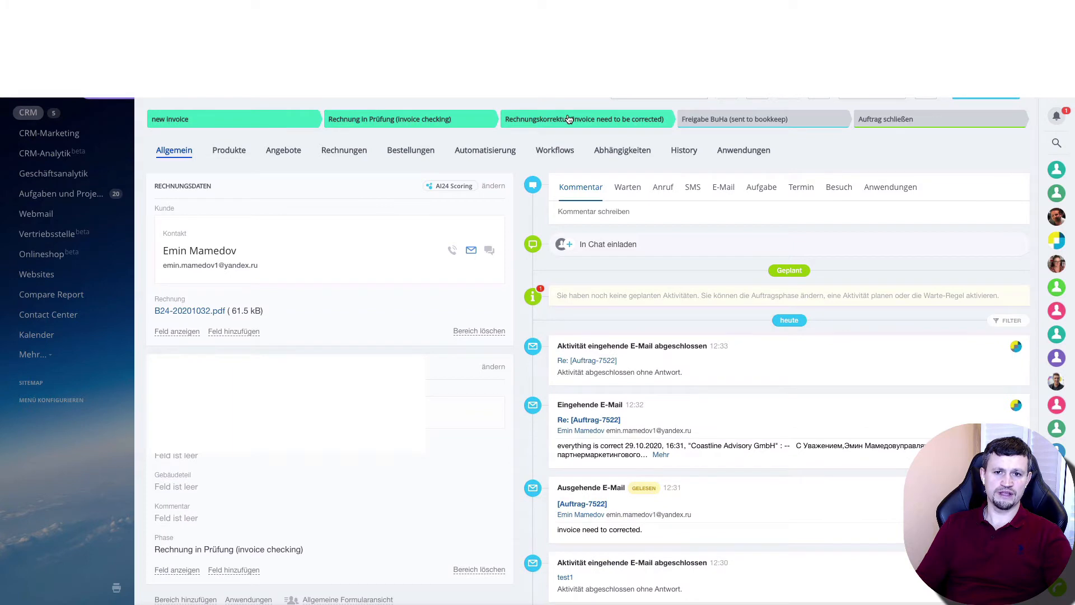
click(568, 119)
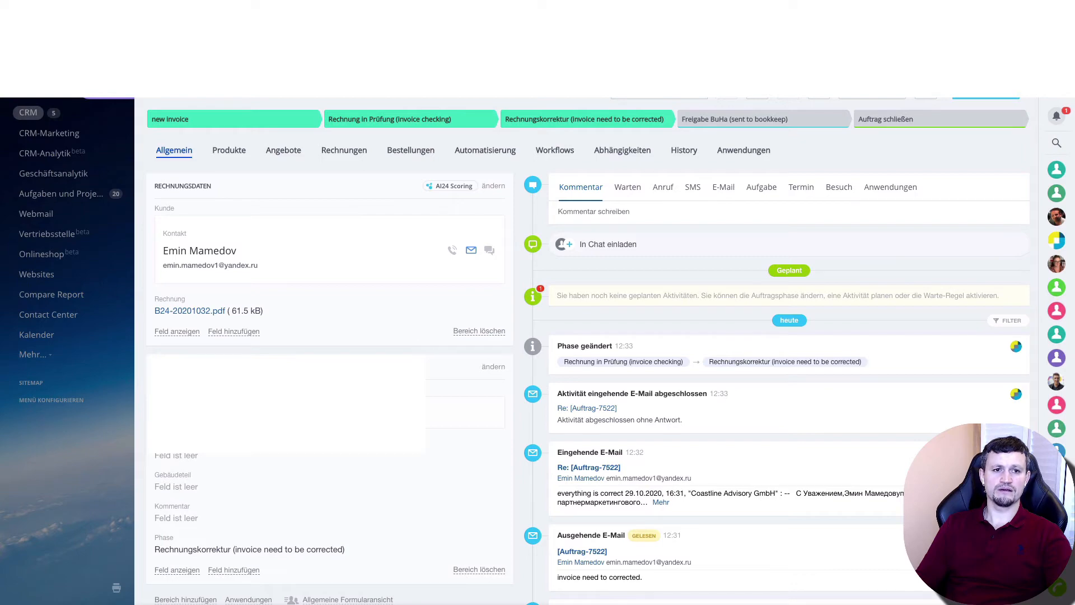
click(94, 96)
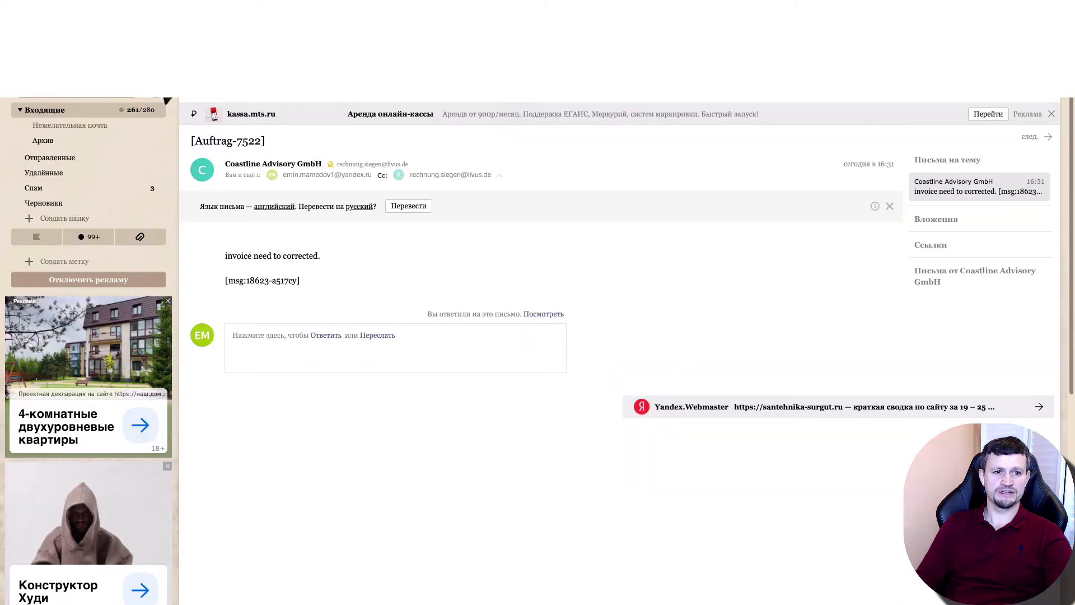
Switch to Yandex Mail and return to the inbox
click(65, 110)
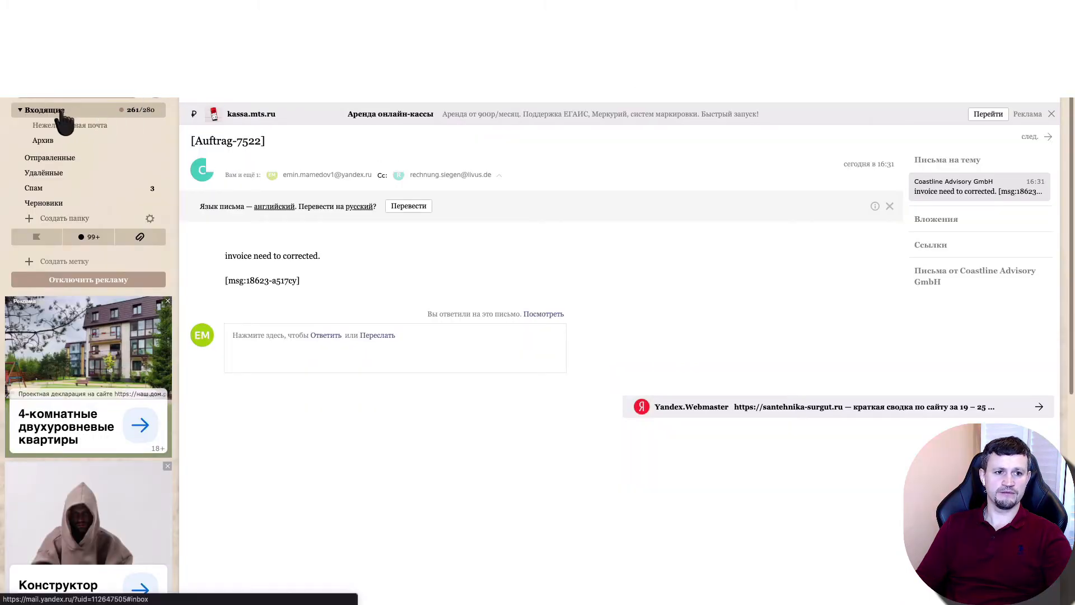
click(90, 104)
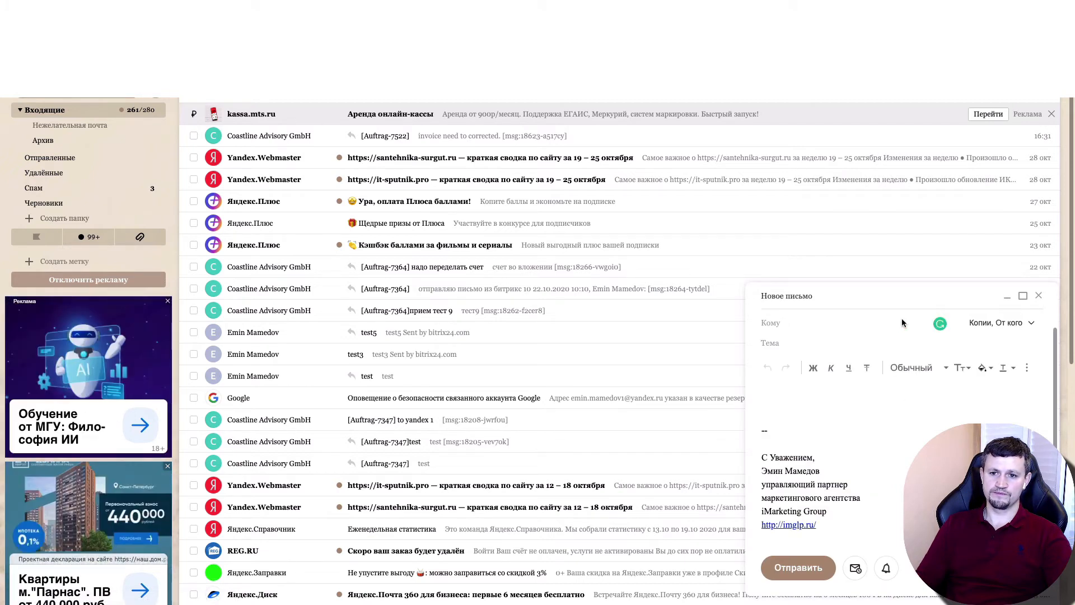
click(883, 330)
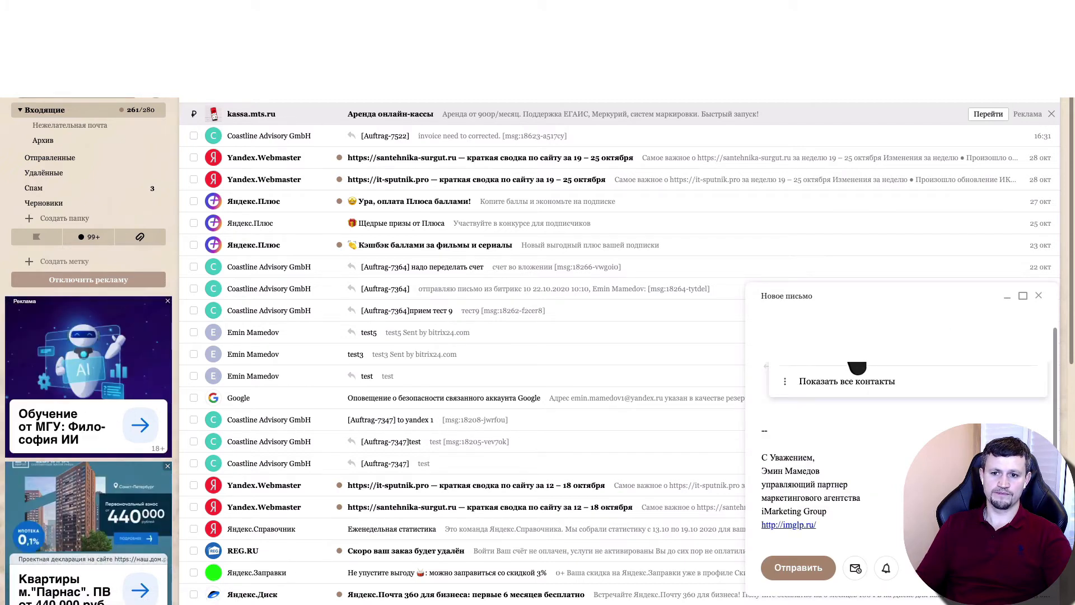
click(865, 297)
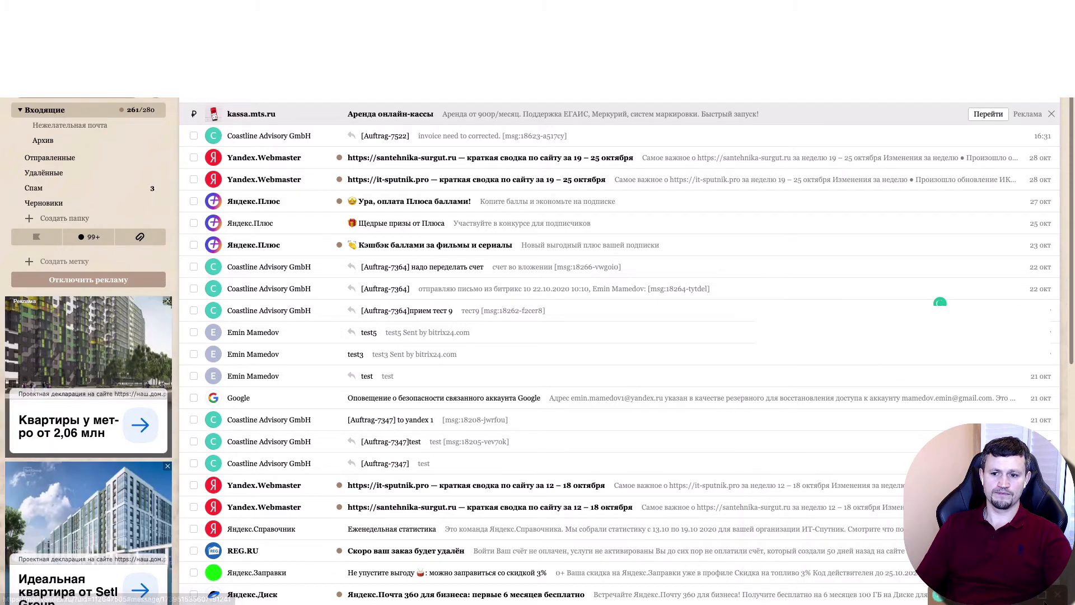
Compose a new email to the invoice mailbox with "test2" as both the subject and the message
click(88, 101)
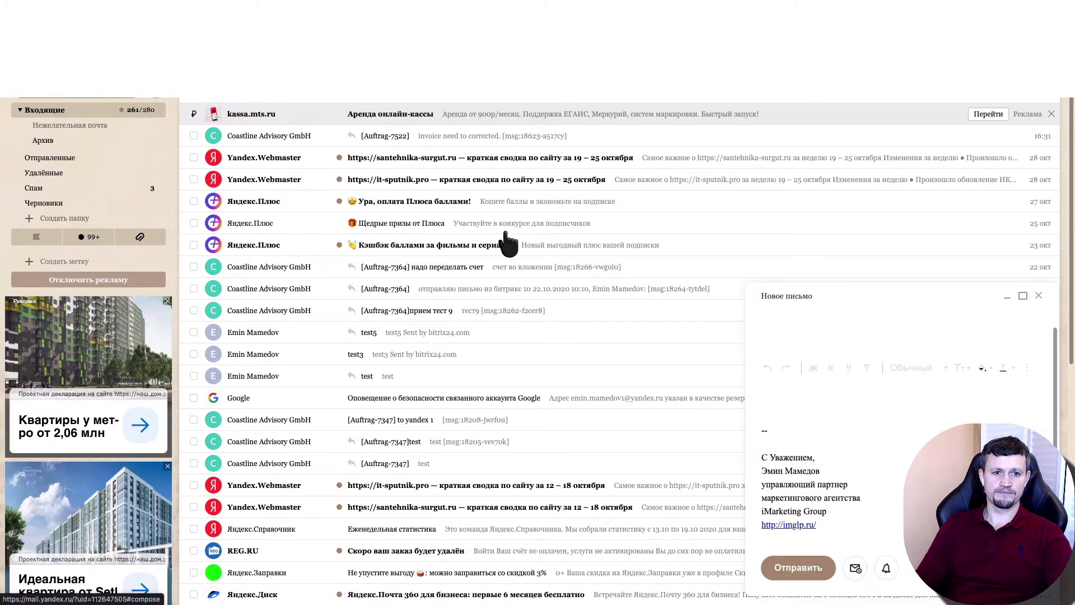
click(873, 457)
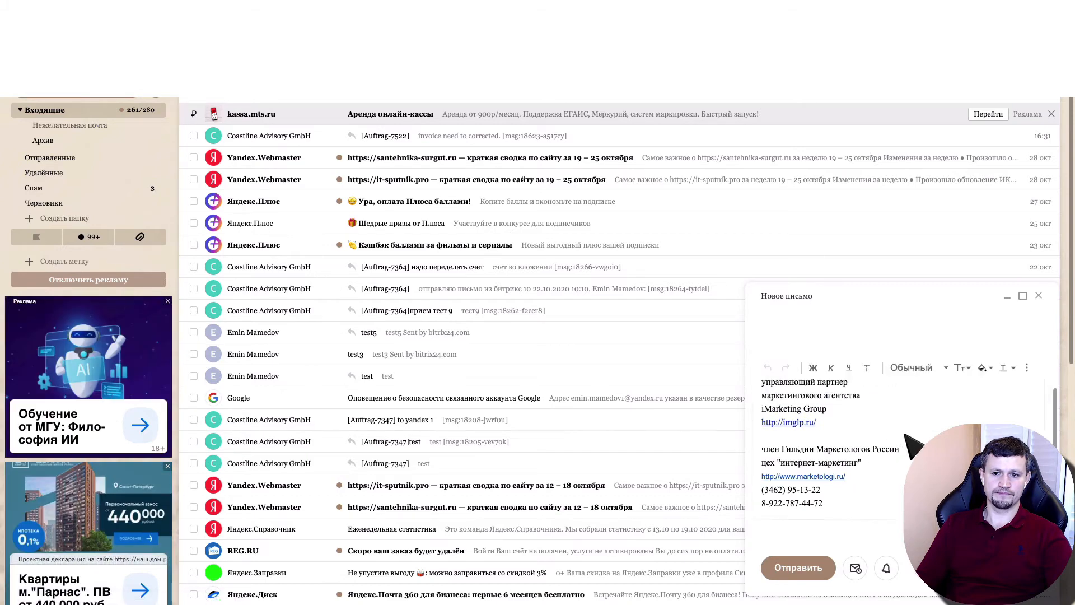
click(843, 343)
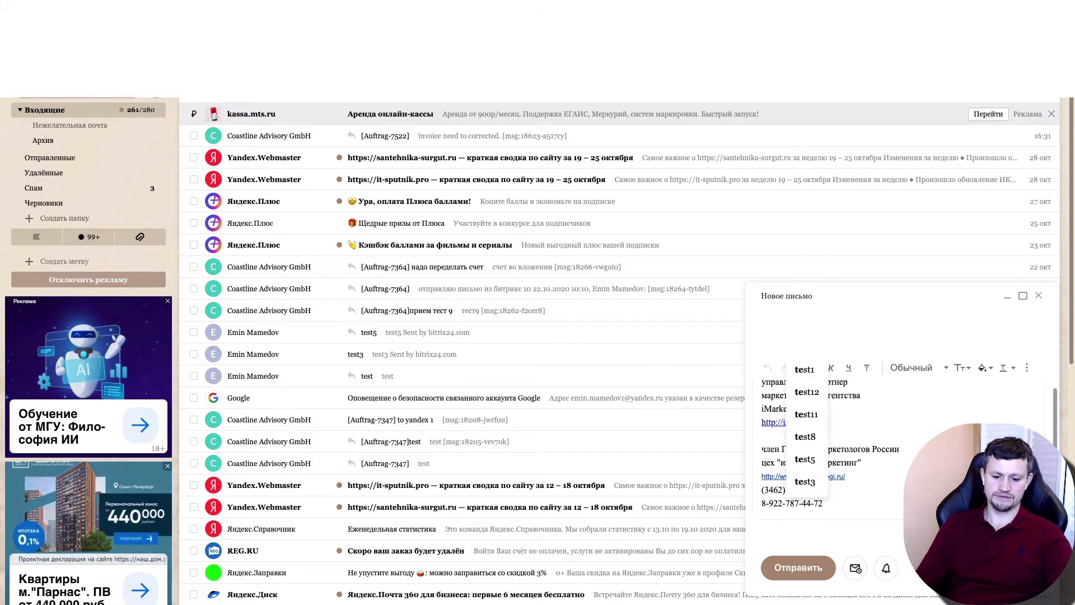
click(903, 412)
scroll(896, 413, up, 3)
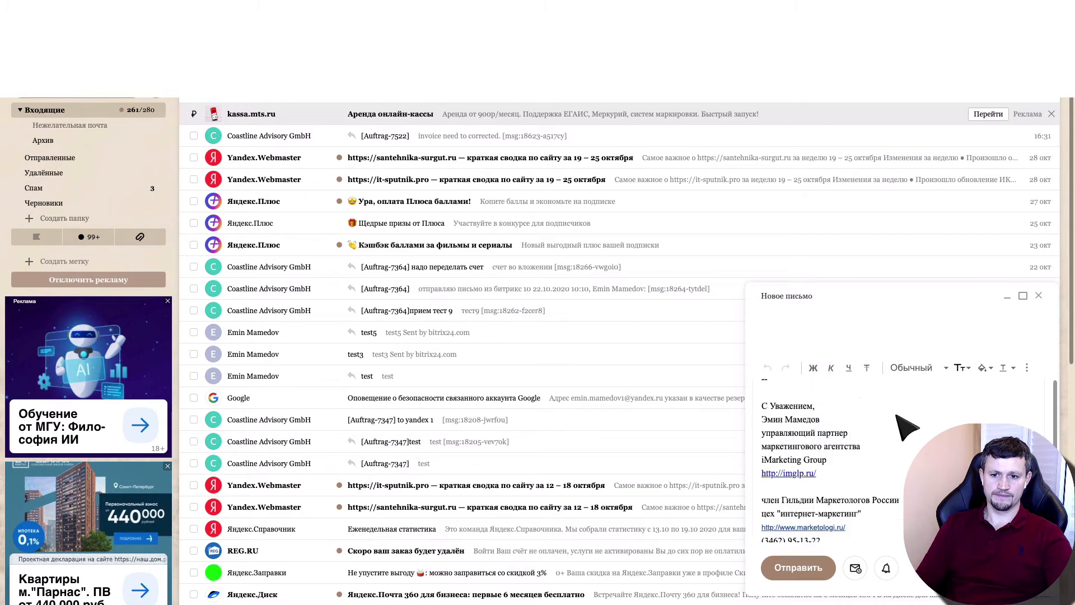
click(846, 401)
text(test)
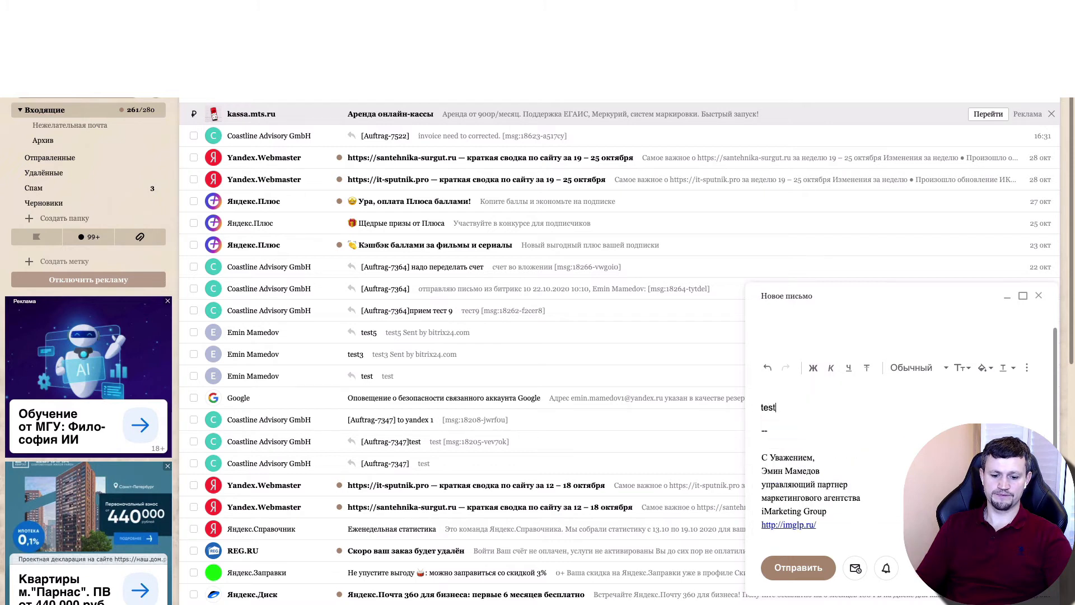
text(2)
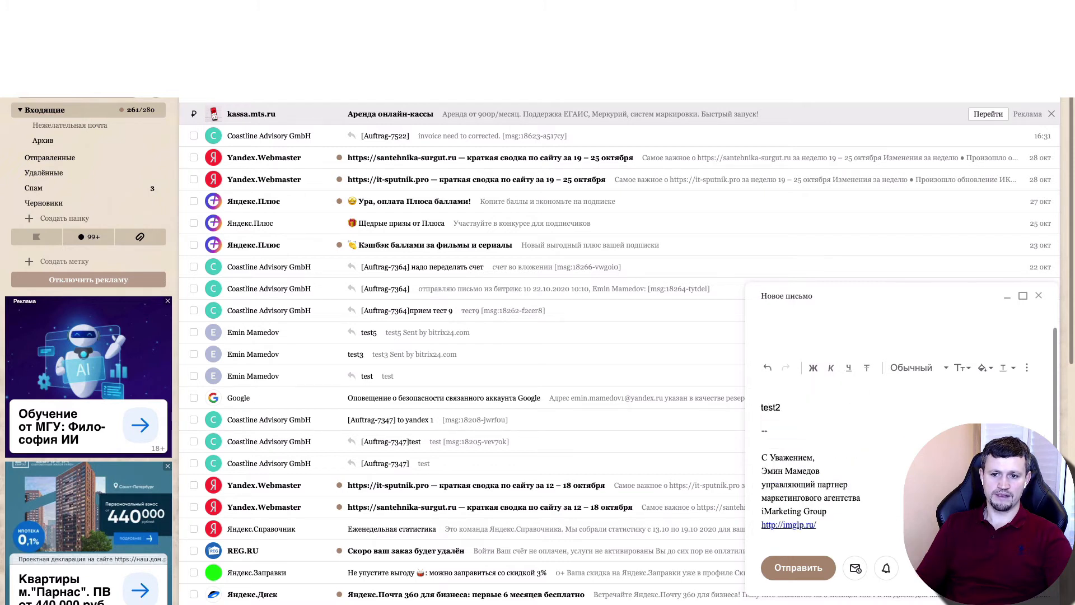
Attach the file B24-20201032.pdf from the Downloads folder to the email and send it
mouse_move(927, 581)
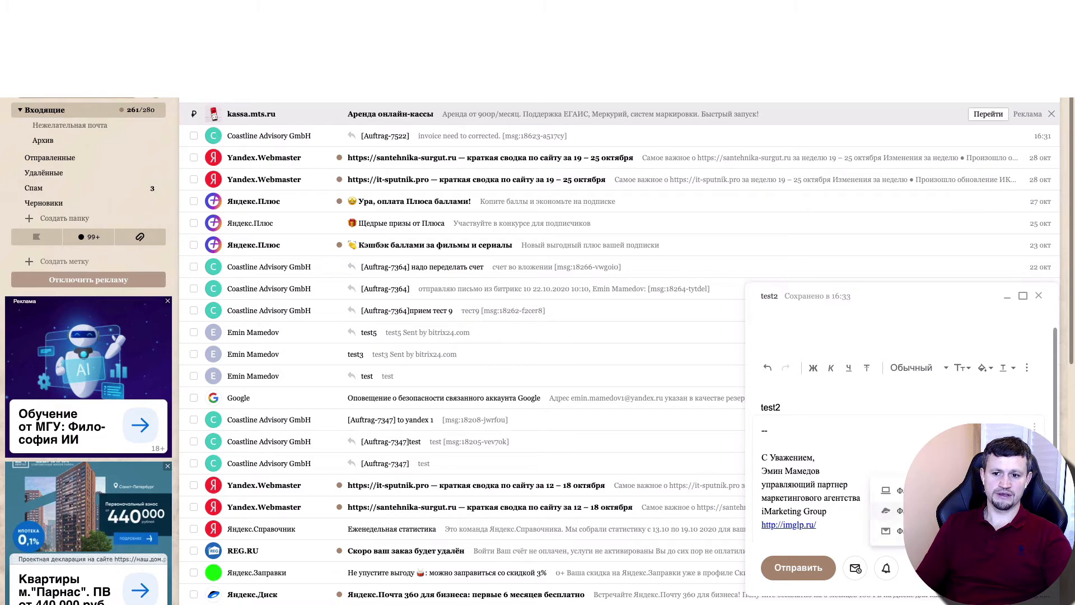
click(896, 490)
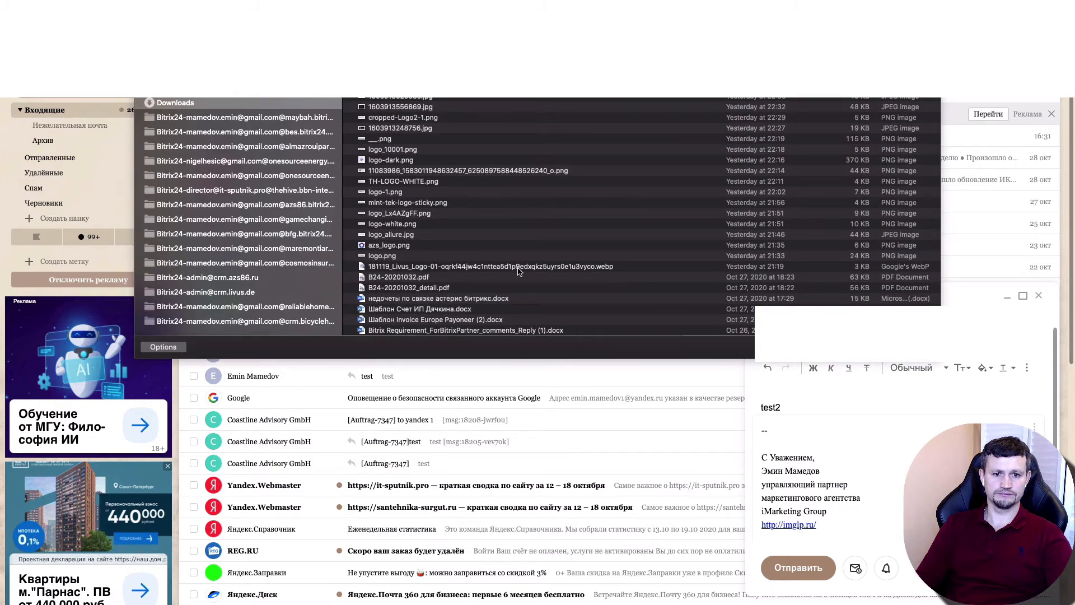
click(399, 278)
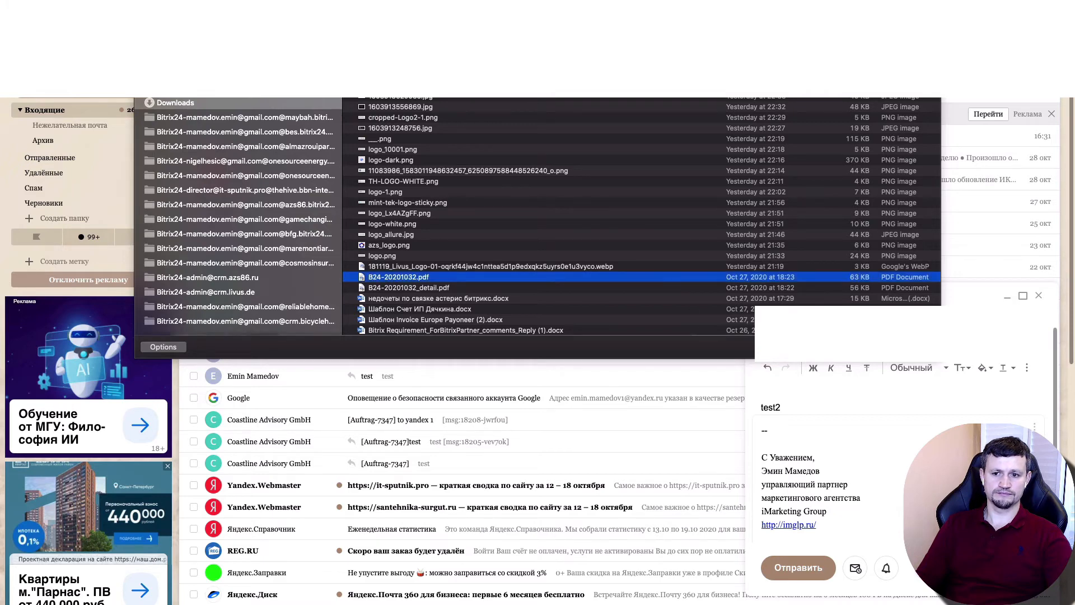
click(911, 347)
click(802, 567)
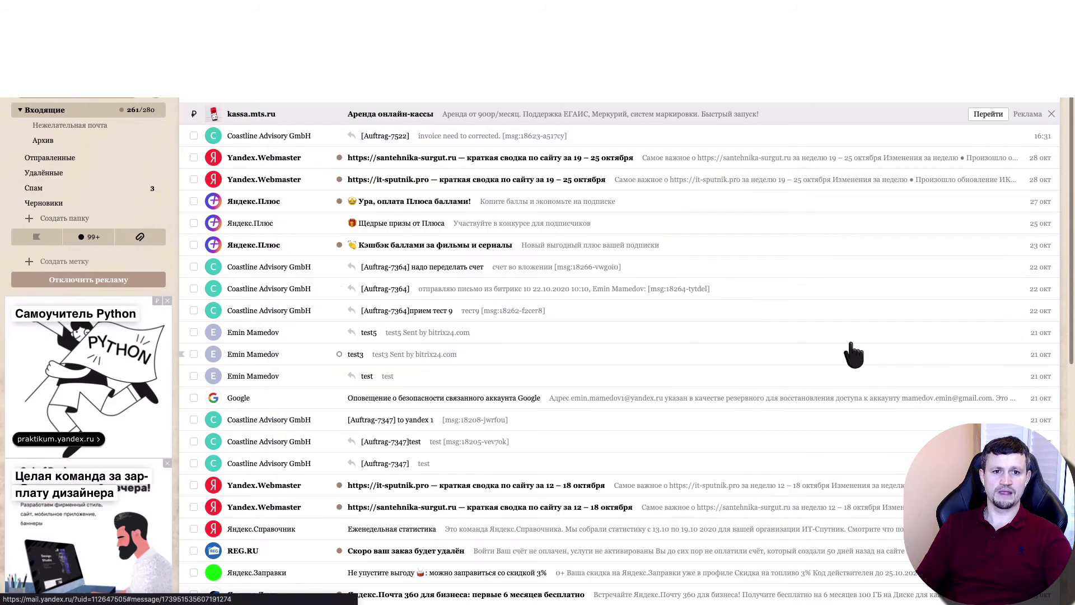
click(852, 355)
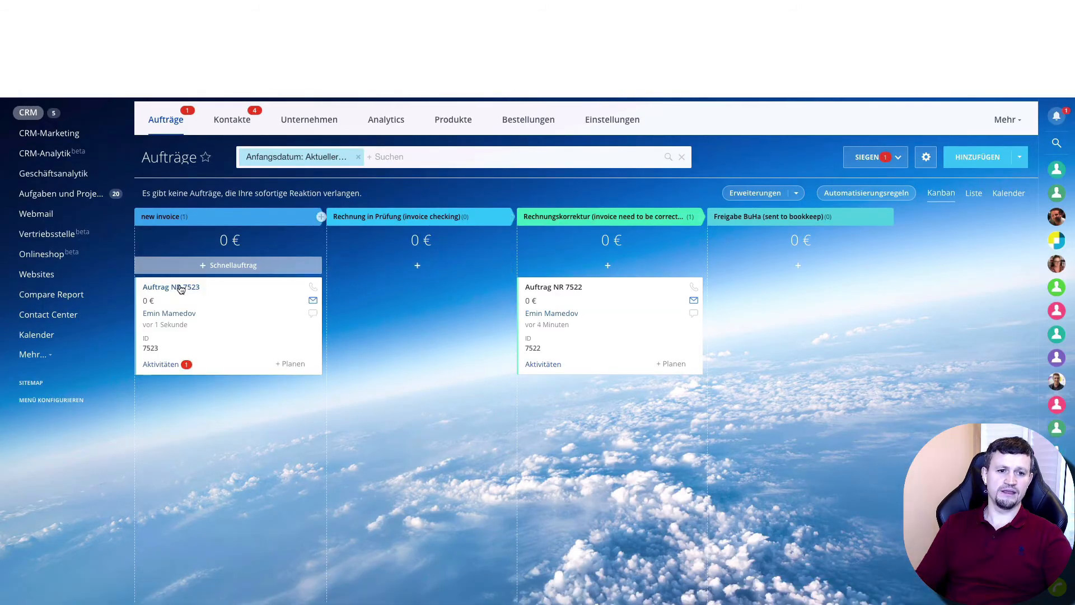
Switch to Bitrix24, open the deal in "new invoice" and move it to "Rechnung in Prüfung (invoice checking)"
click(173, 286)
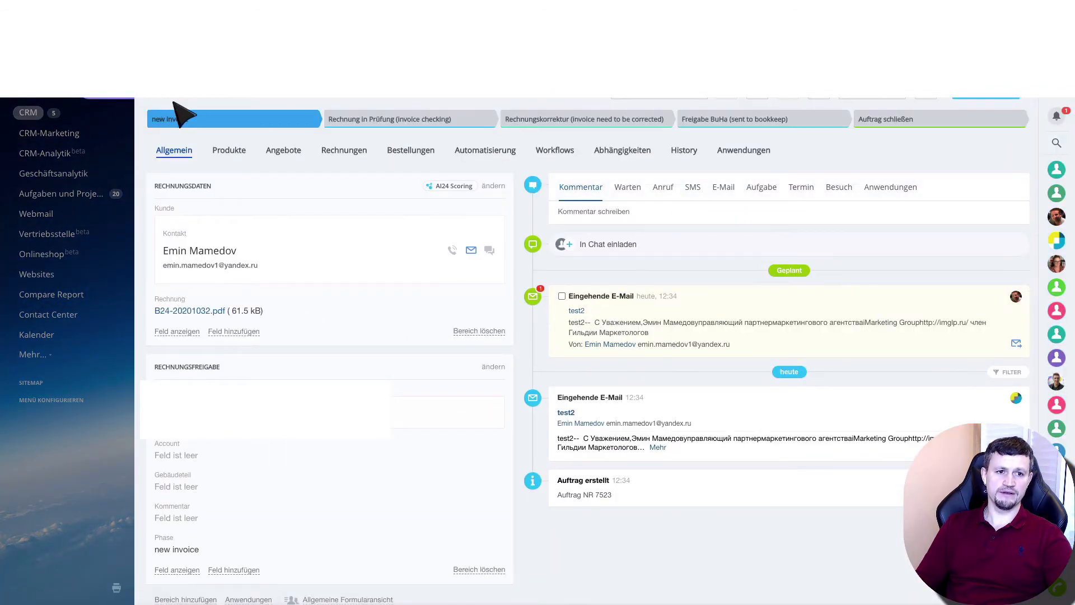
click(353, 130)
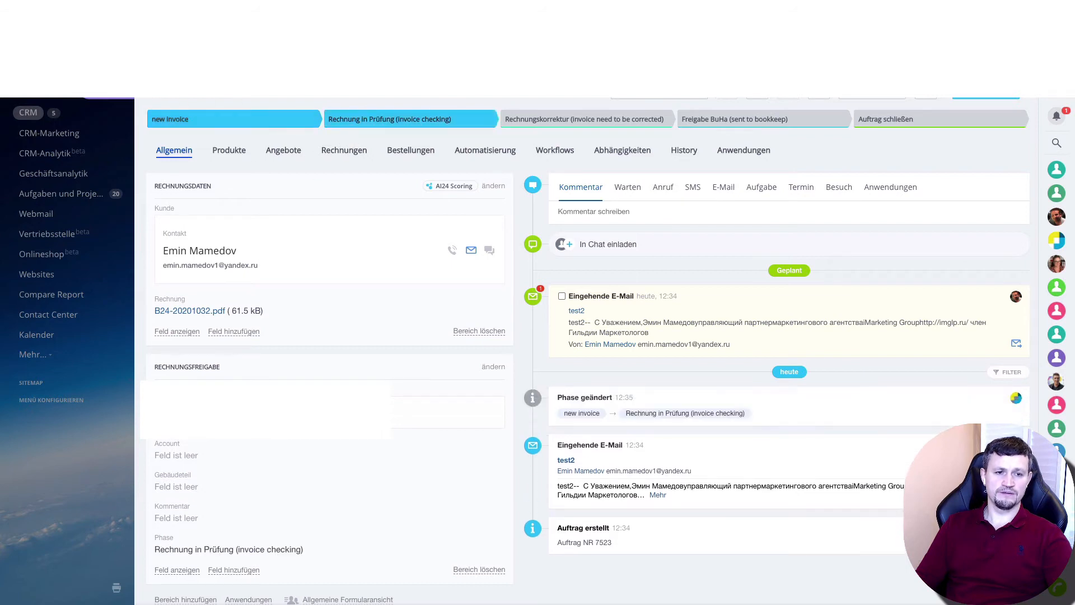
Send the deal's contact an email from the deal with the message "test3", then close the deal card
click(727, 196)
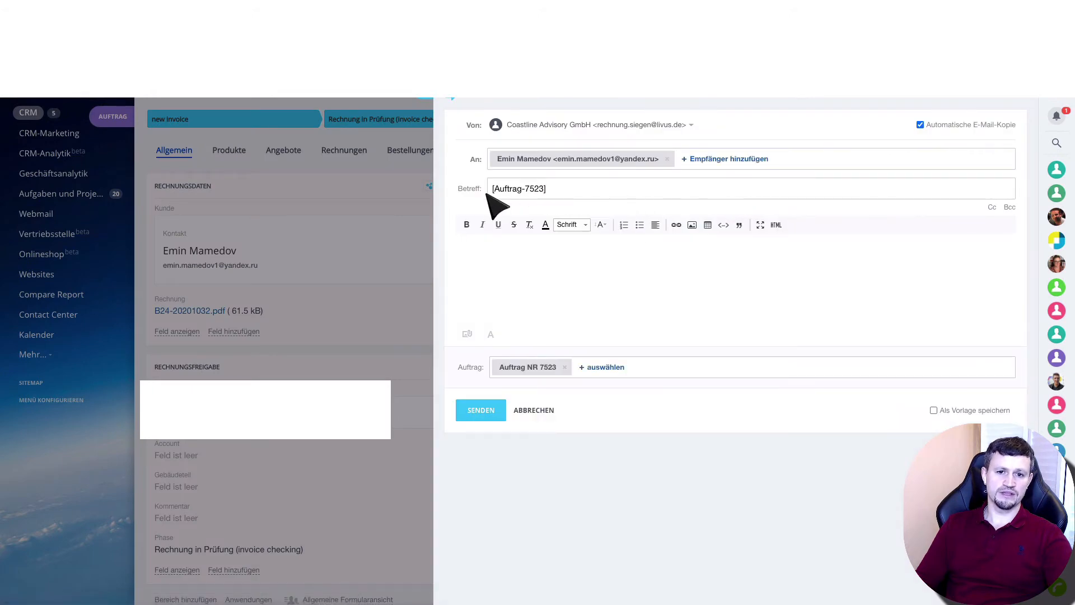
click(551, 241)
text(test)
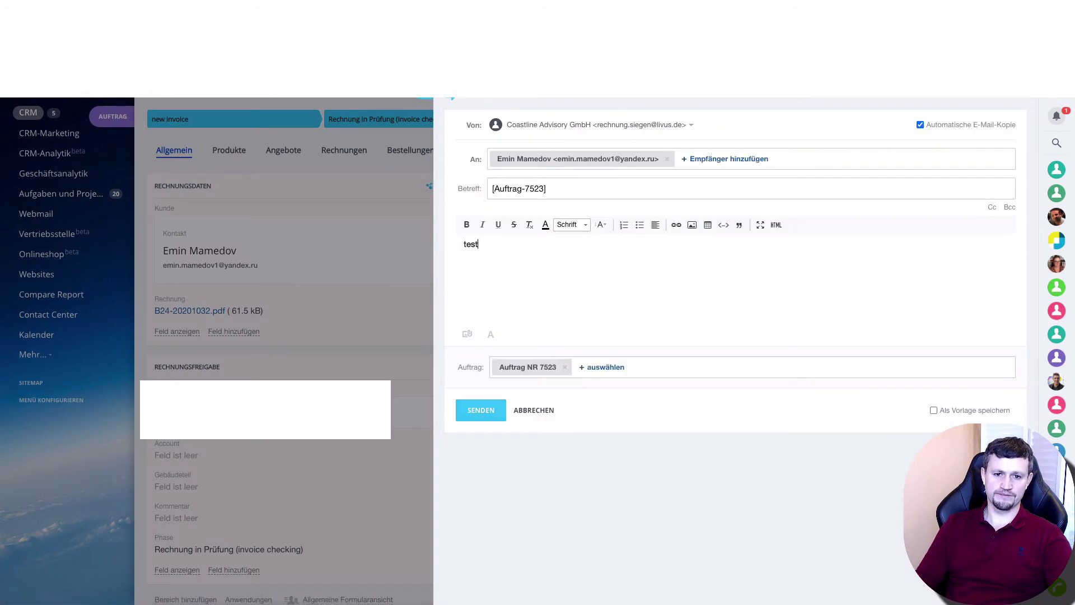
text(3)
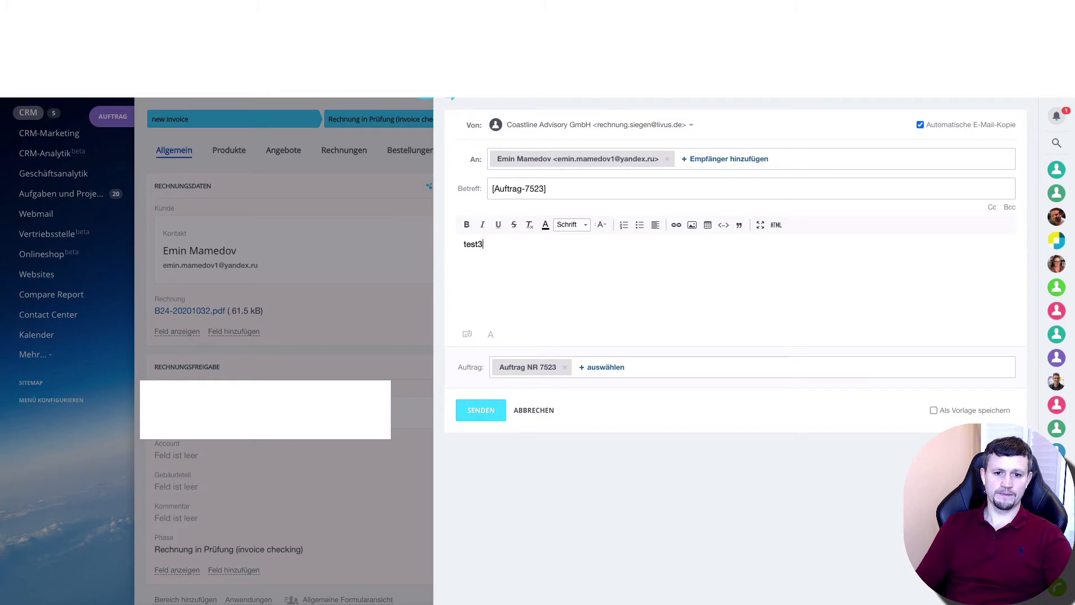
click(492, 411)
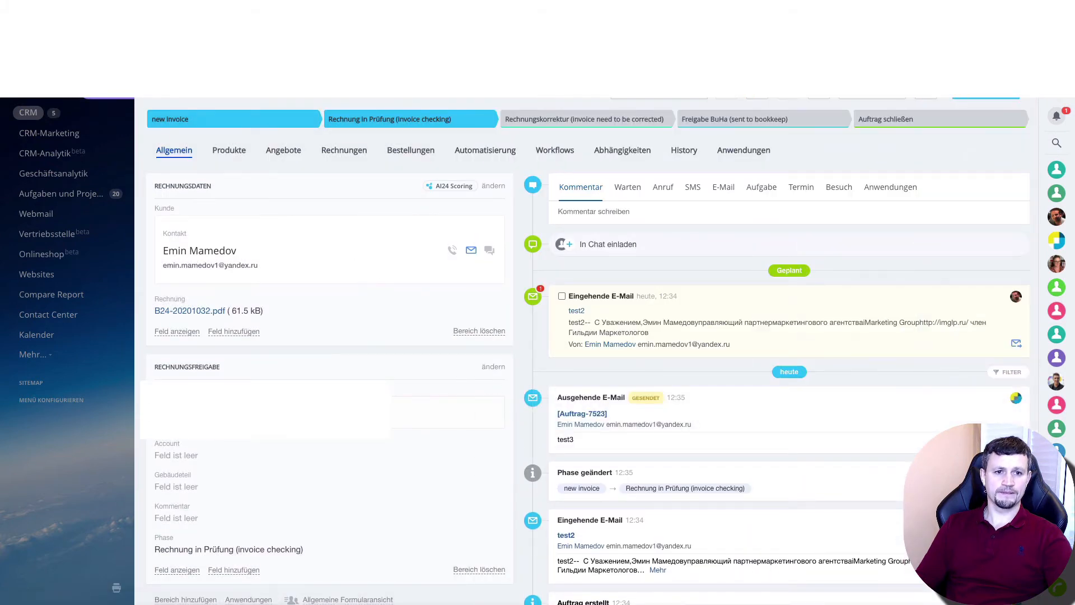
click(94, 91)
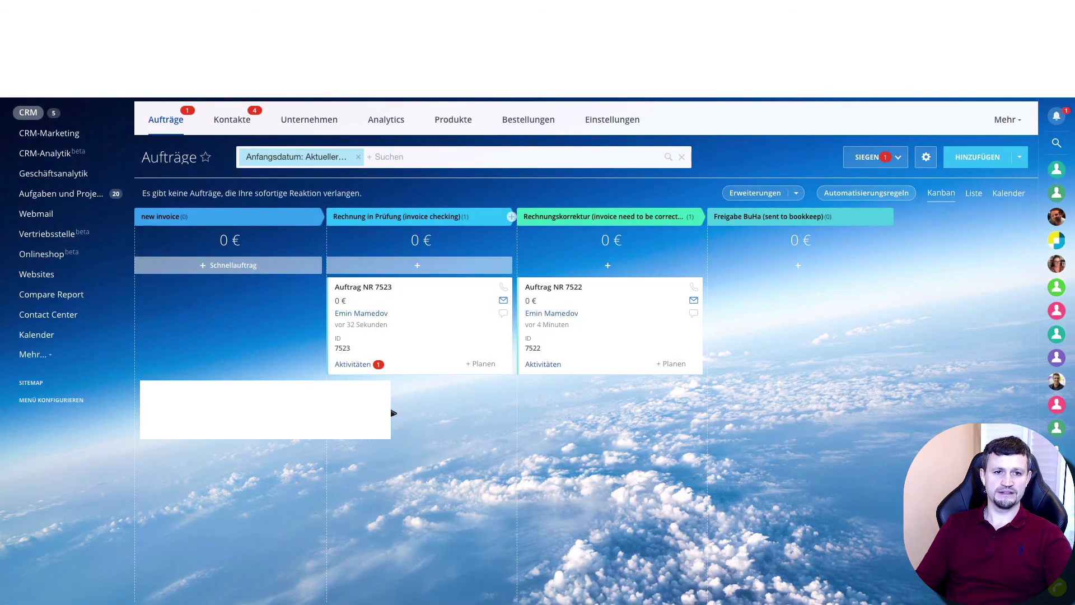
Switch to Yandex Mail, open the new "test3" email from Coastline Advisory GmbH, read it and return to the inbox
key(super+r)
key(ctrl+Tab)
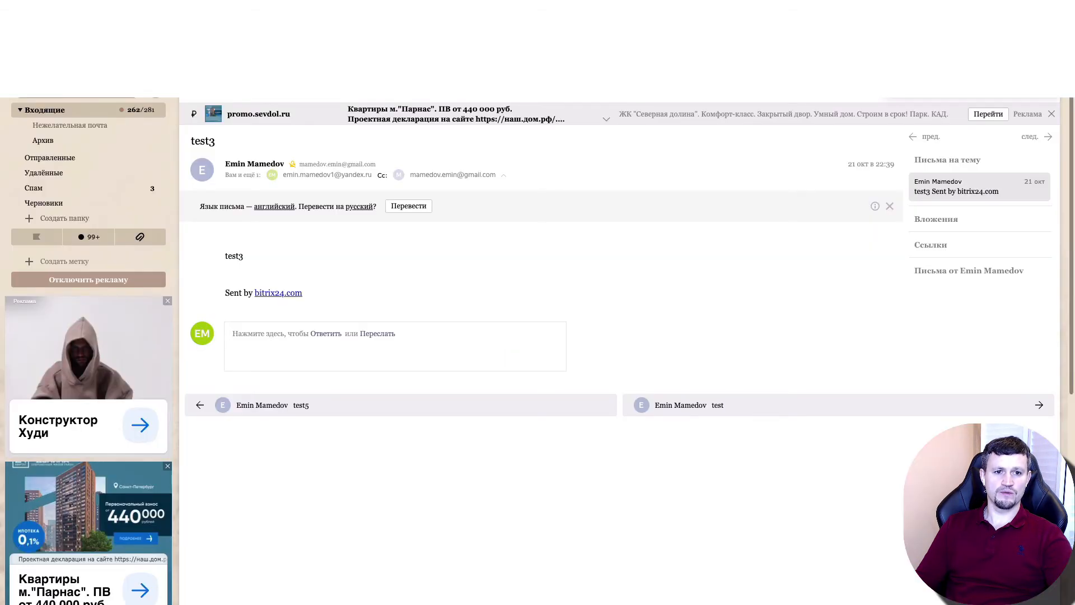
click(68, 111)
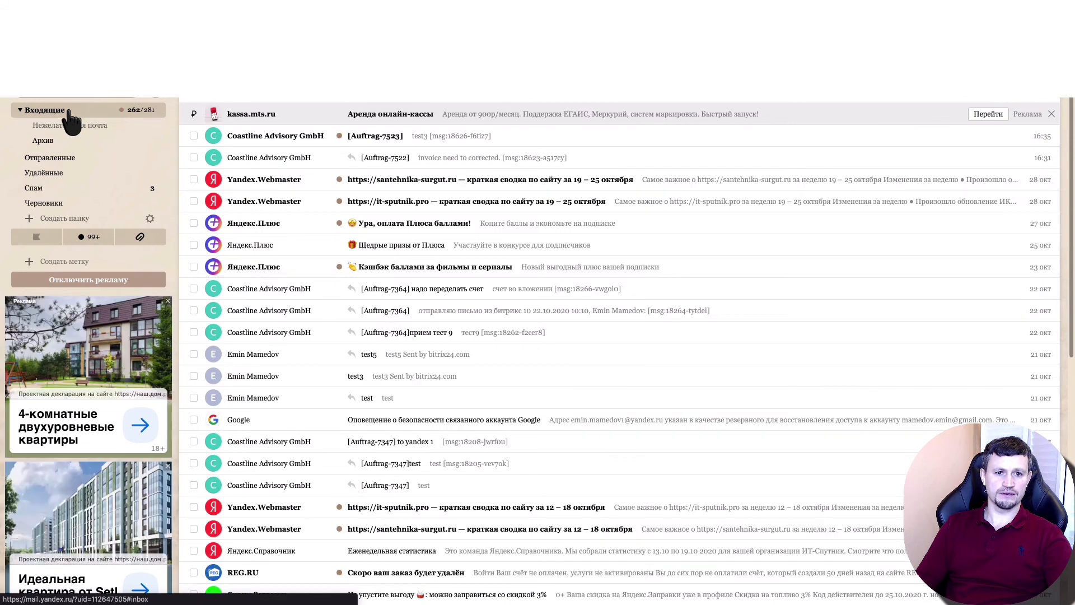
click(440, 140)
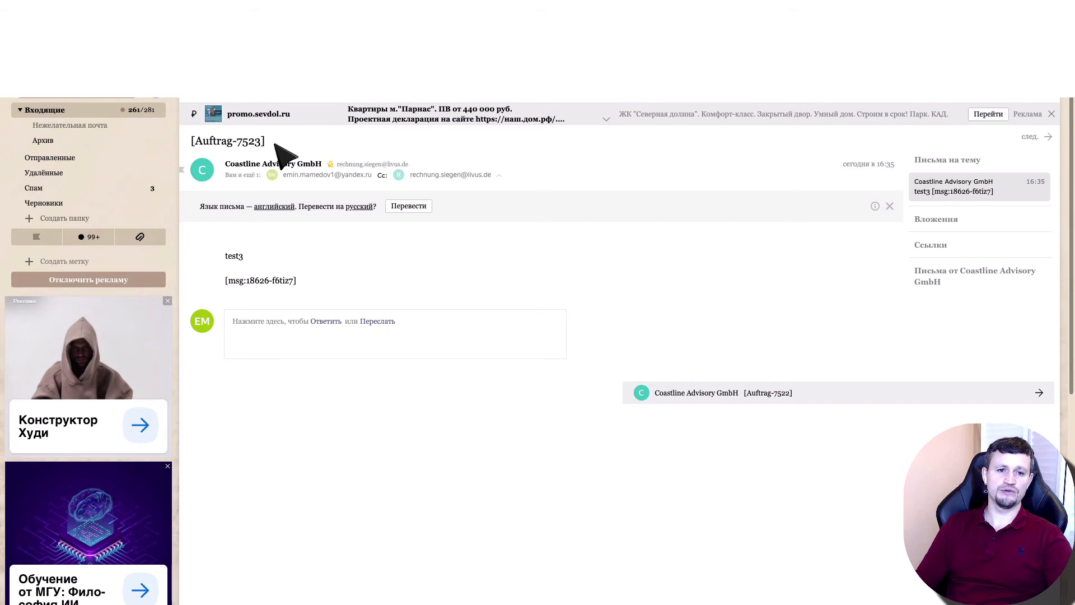
click(76, 108)
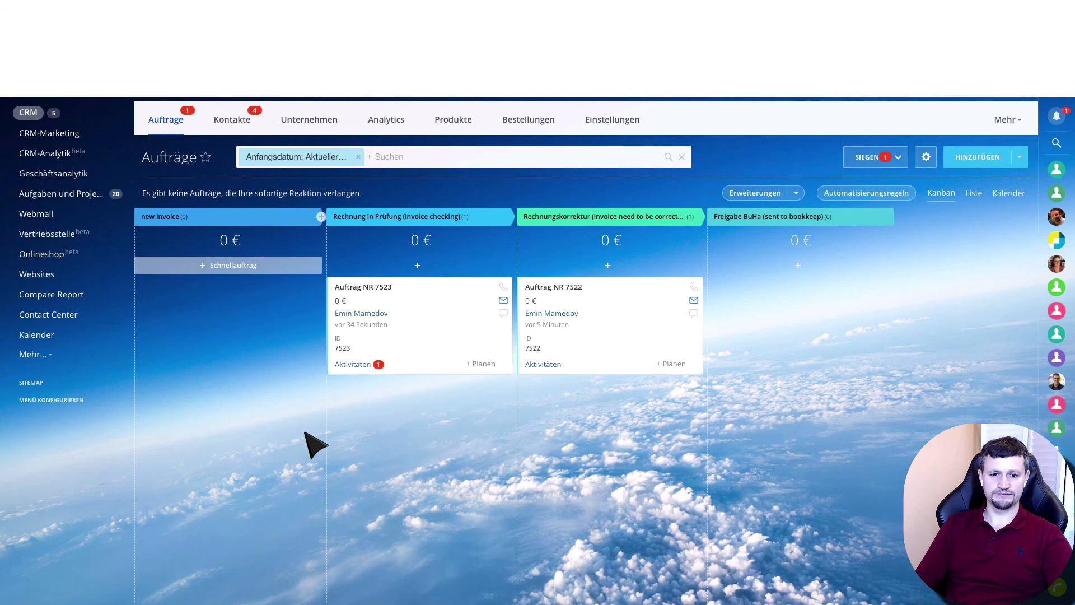
Switch to Bitrix24 and open the deal in the stage "Rechnungskorrektur (invoice need to be corrected)"
scroll(582, 421, up, 1)
scroll(582, 421, down, 1)
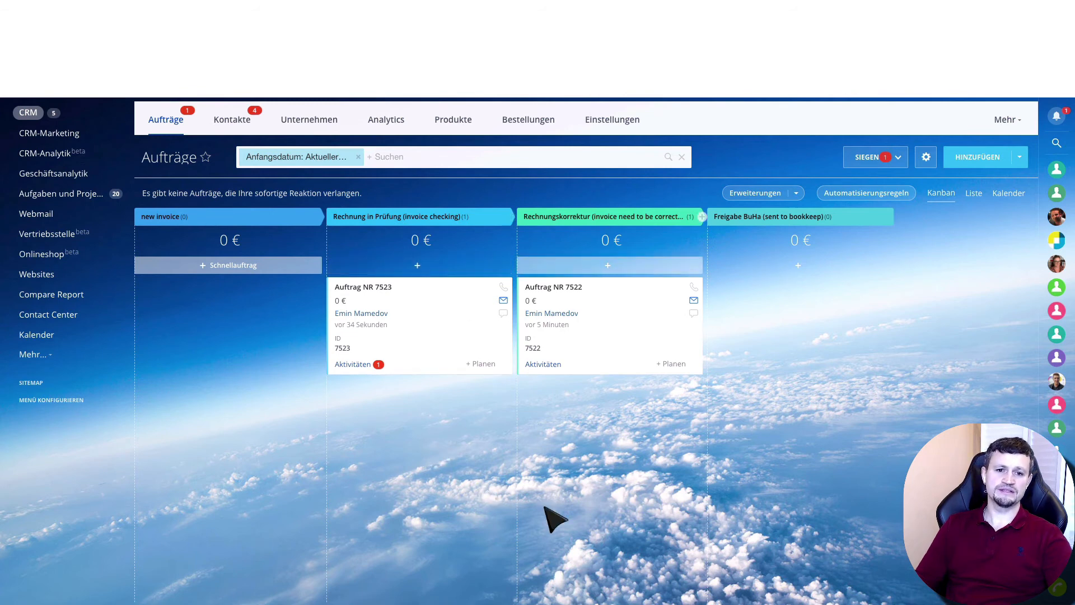
click(556, 289)
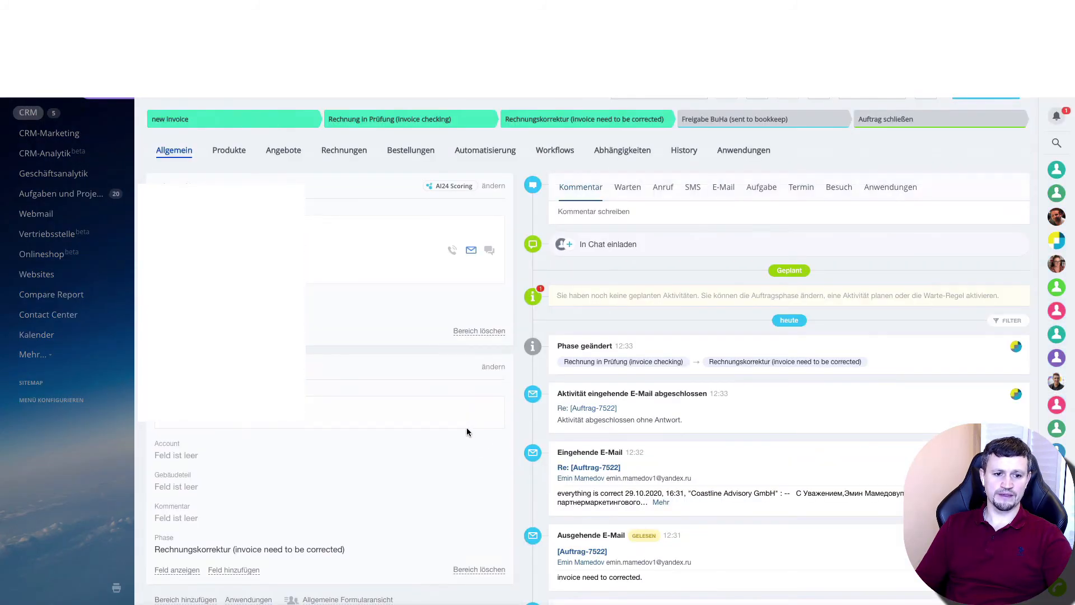
Set the deal's Account to "806005 Sanitär" and Gebäudeteil to "A" under Rechnungsfreigabe, save the changes and close the deal card
scroll(466, 431, down, 3)
scroll(475, 439, down, 3)
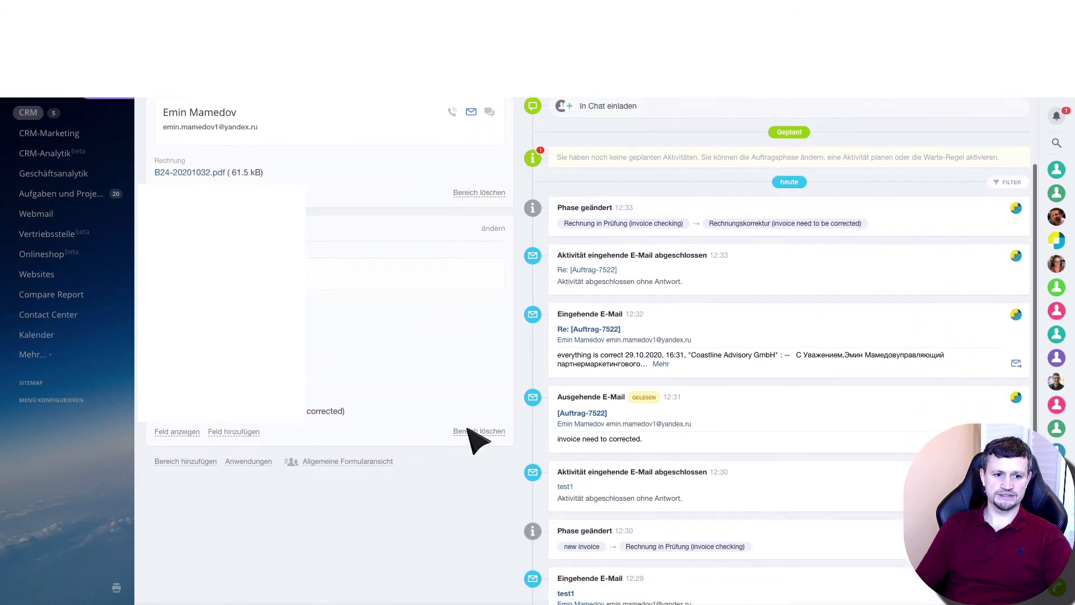
click(197, 310)
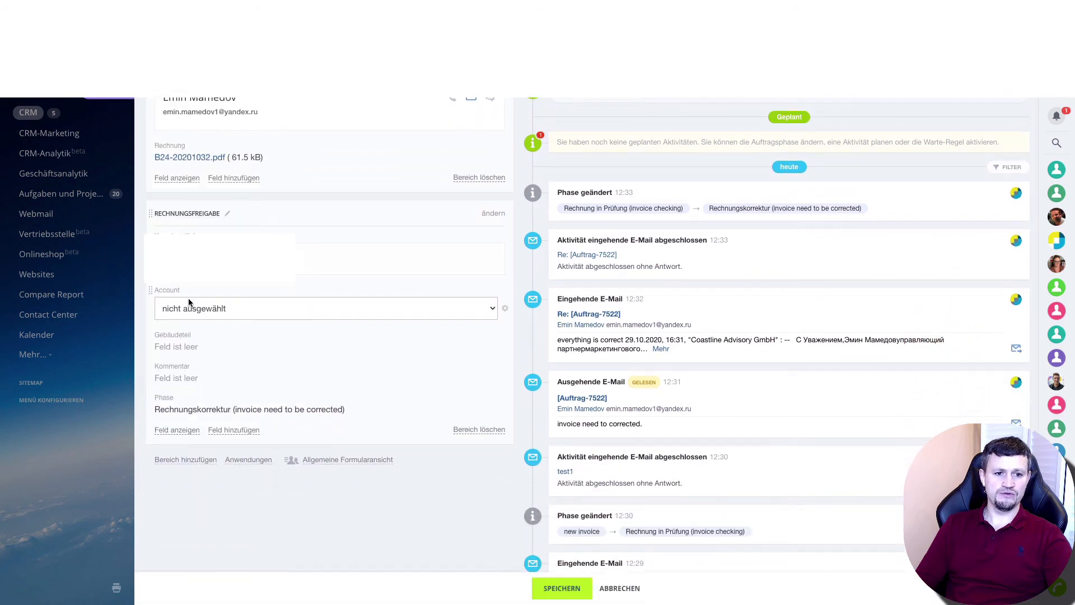
click(197, 311)
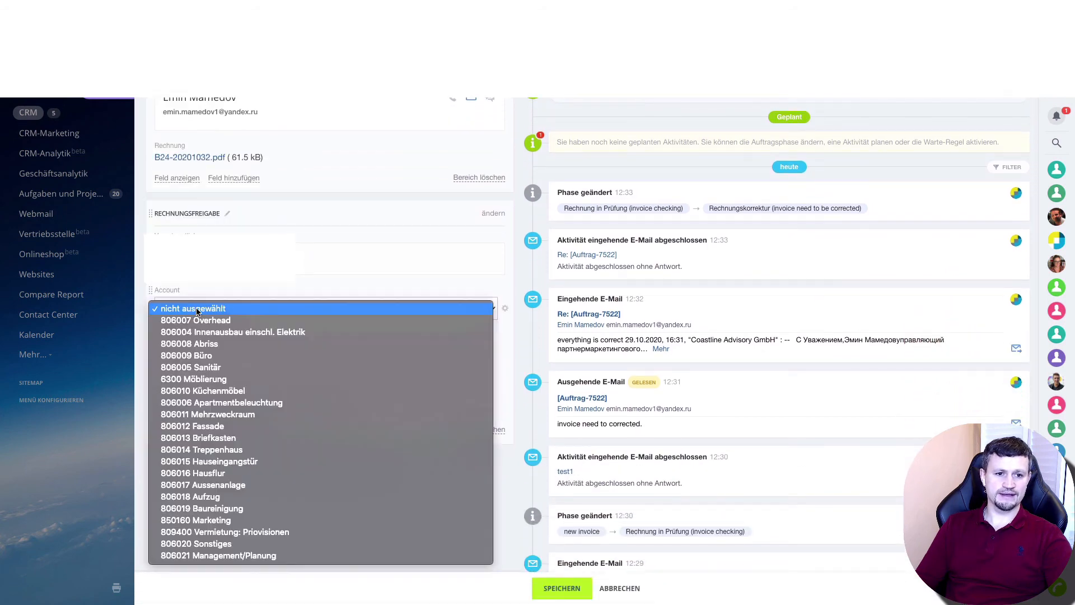
click(212, 367)
click(194, 353)
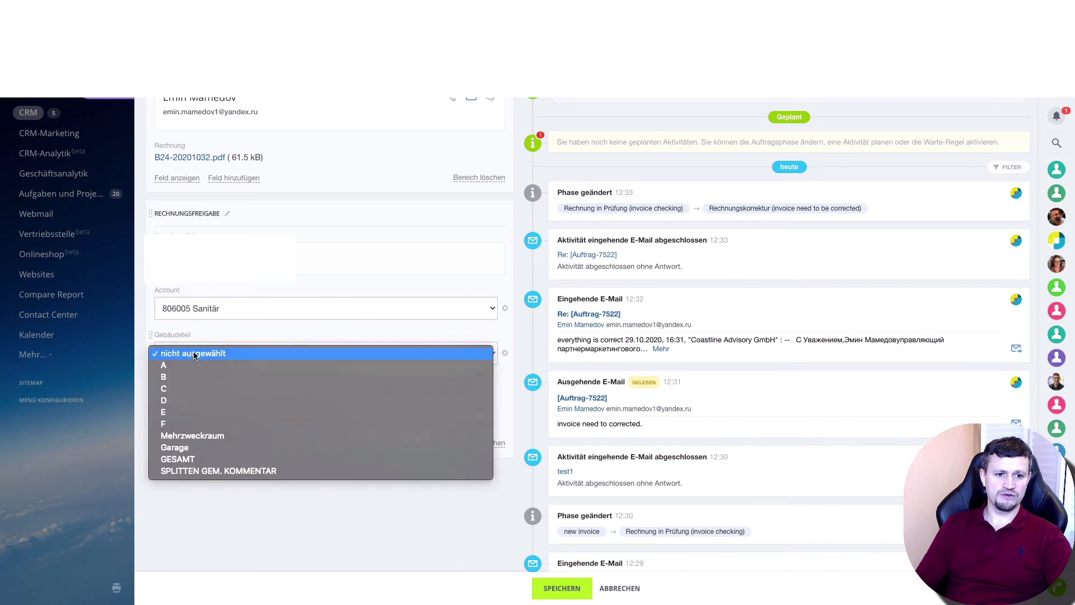
click(193, 367)
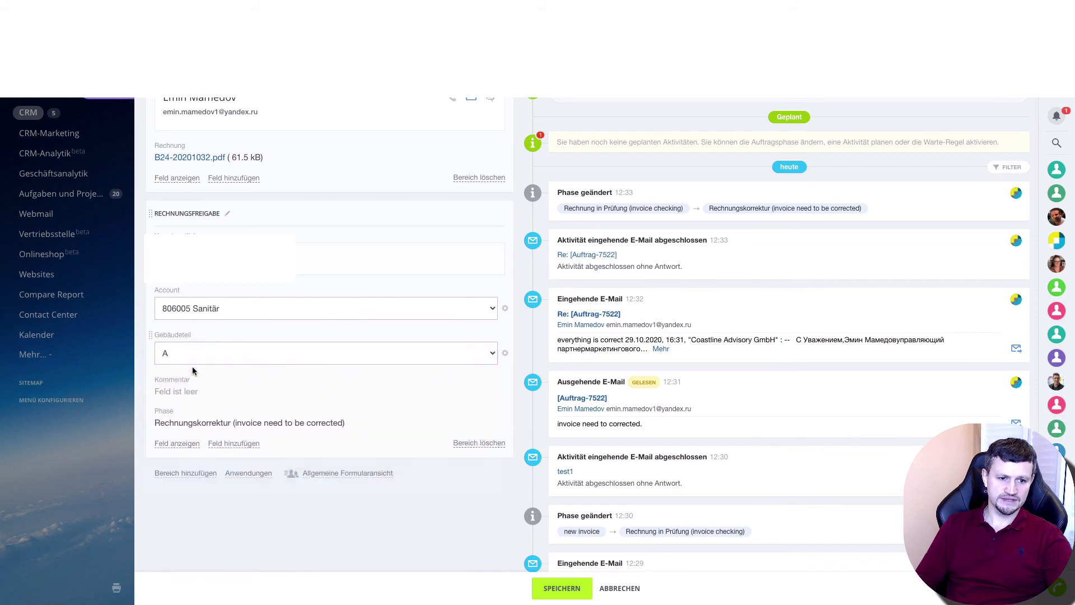
click(581, 599)
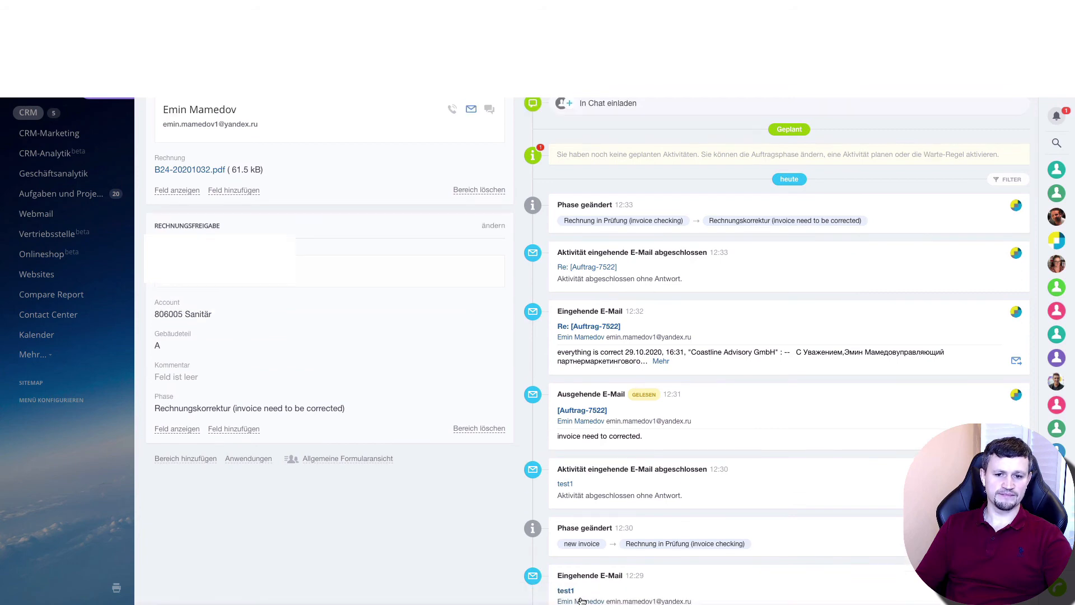
click(120, 122)
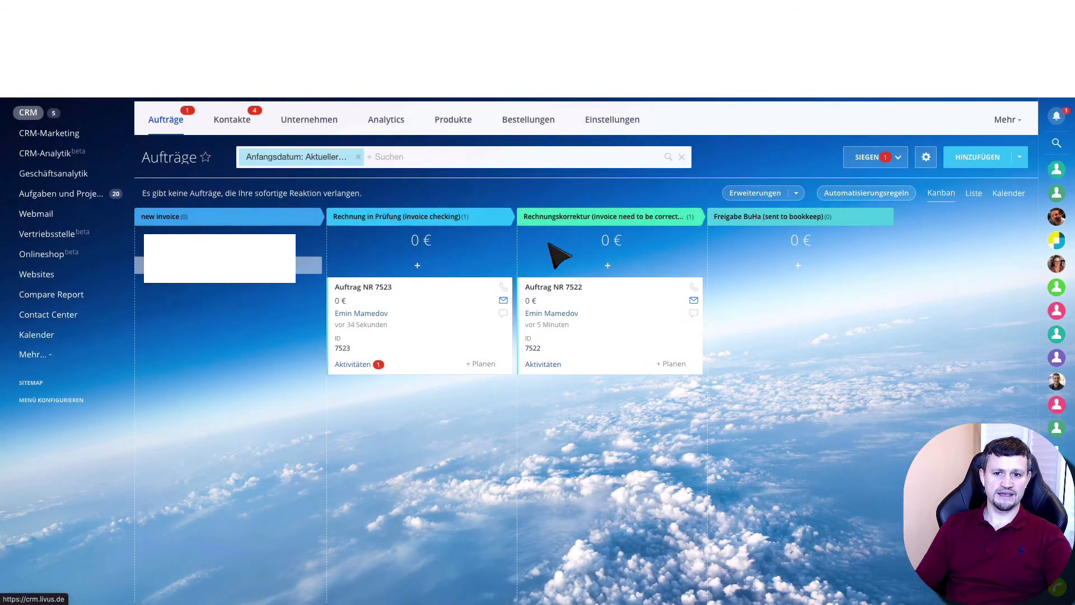
Move the deal from "Rechnungskorrektur" to "Freigabe BuHa (sent to bookkeep)", open it to review its fields and activity history, then close it
drag(665, 320, 753, 318)
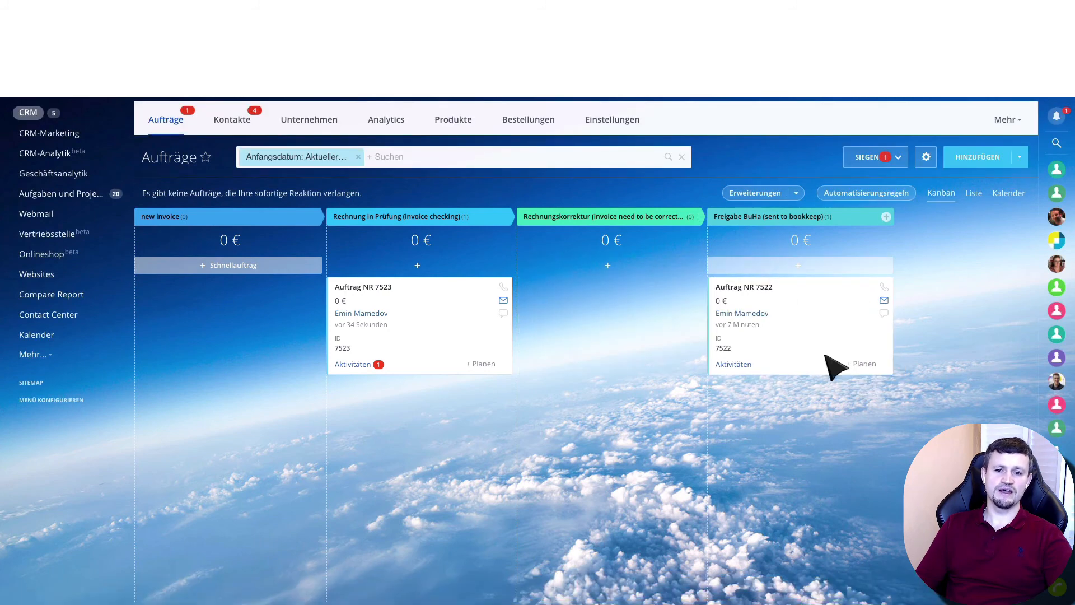
click(749, 288)
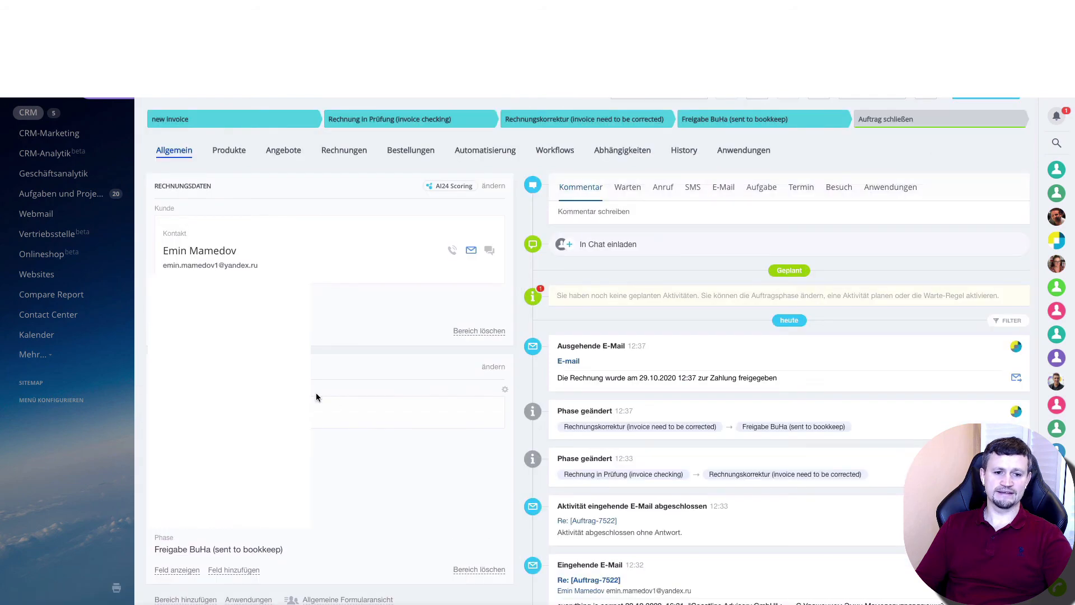
scroll(315, 397, down, 2)
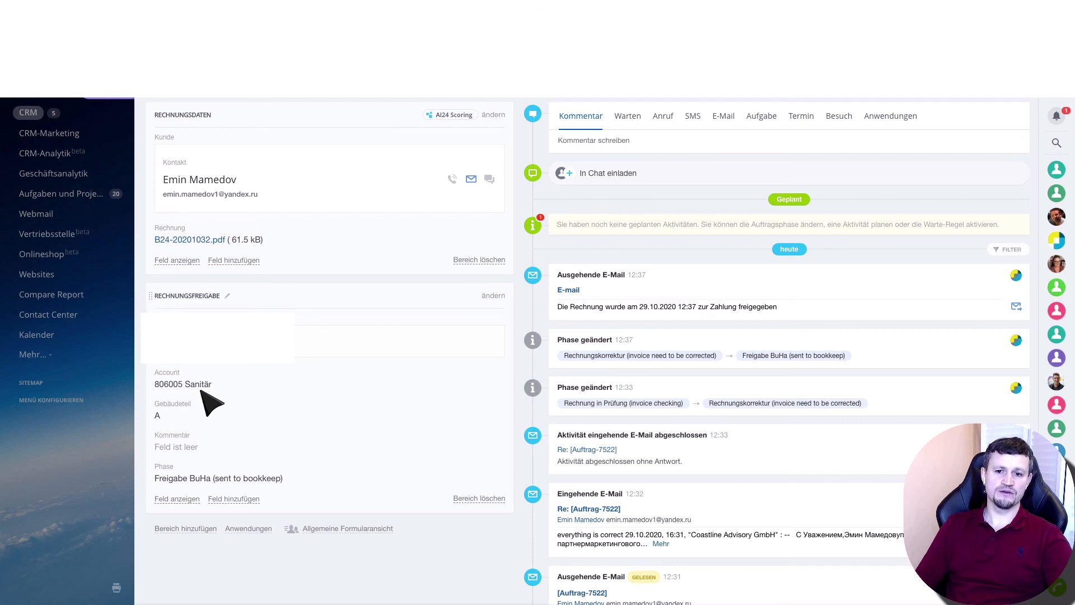
click(120, 99)
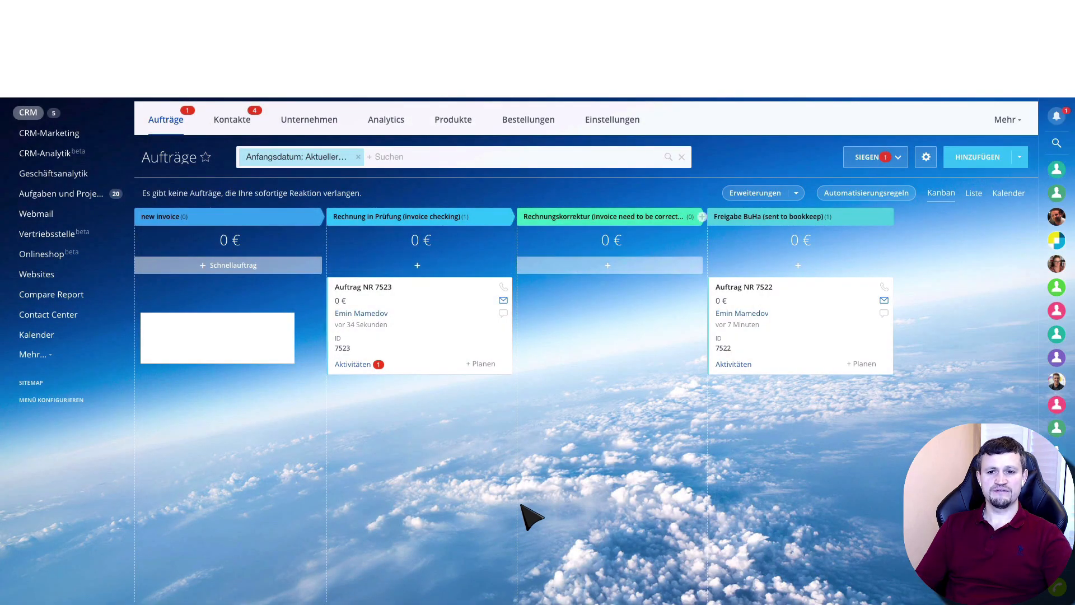